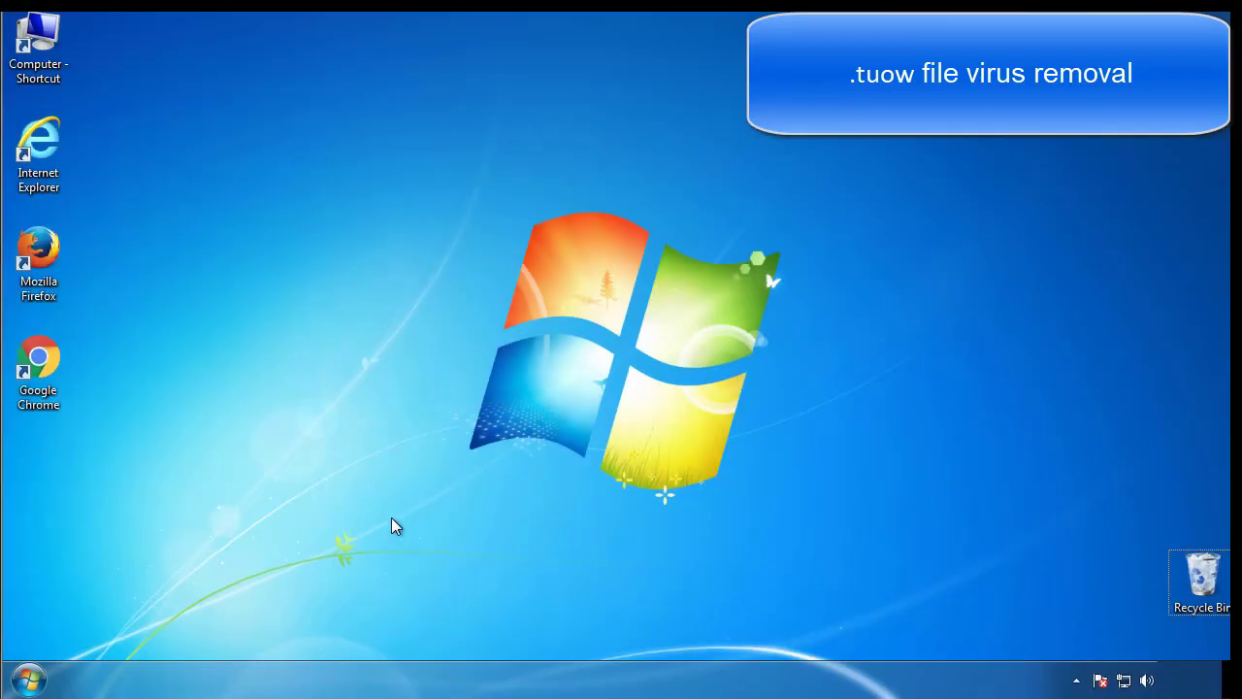
Launch System Configuration by searching msconfig from the Start menu.
click(28, 679)
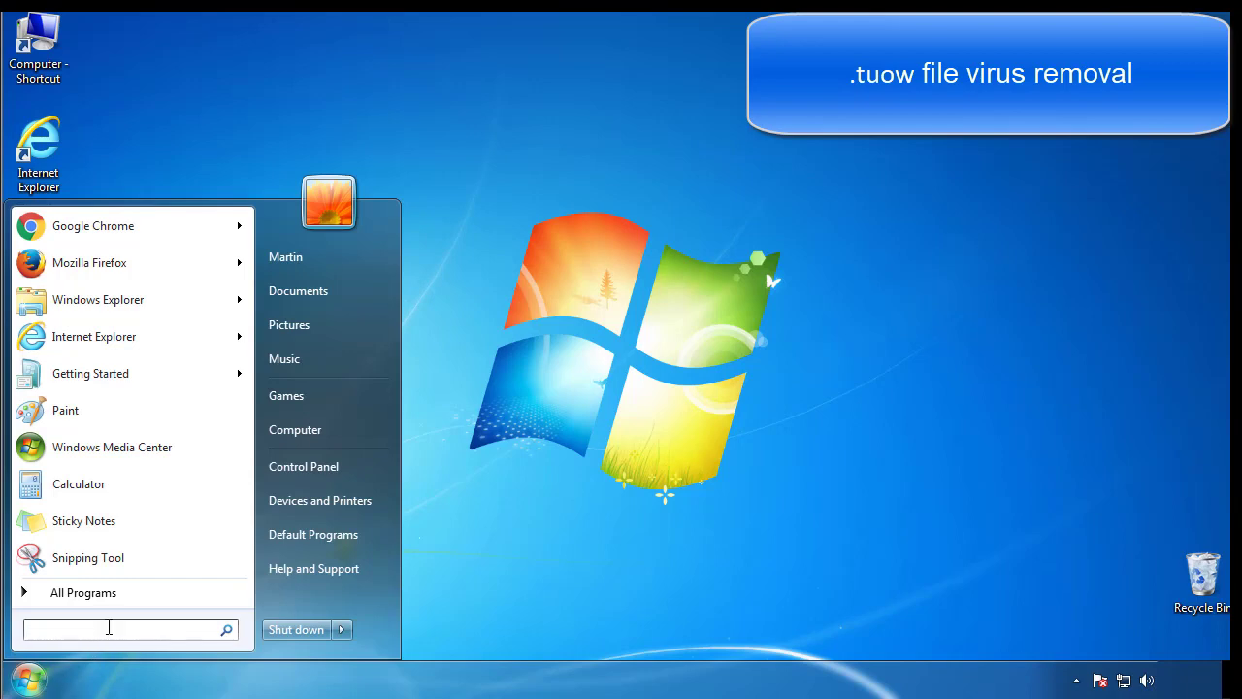
text(msconfig)
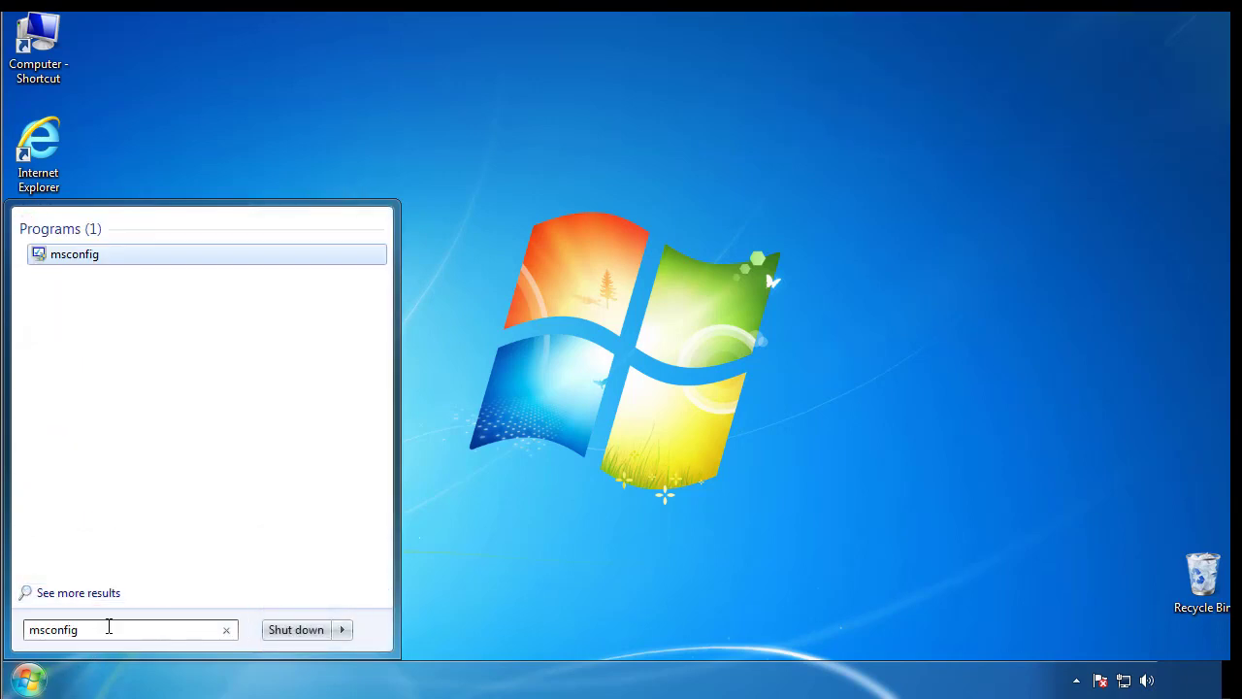
key(Return)
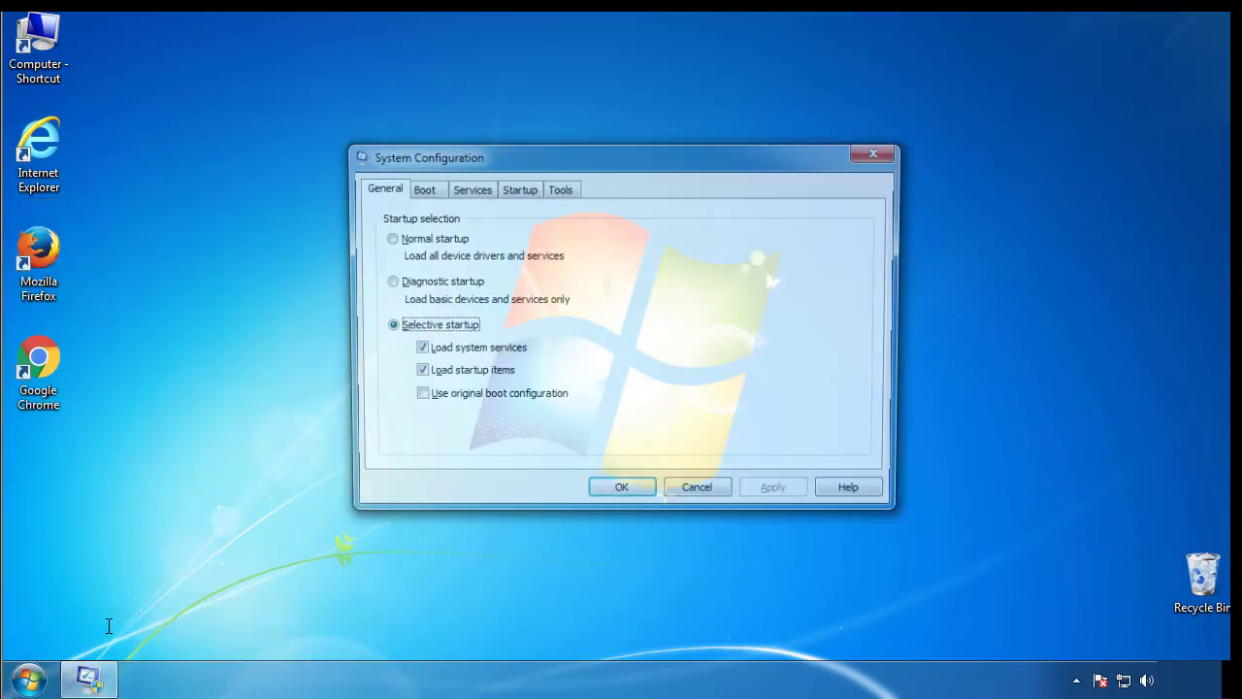
Enable Minimal Safe boot on the Boot tab and restart the computer.
click(419, 189)
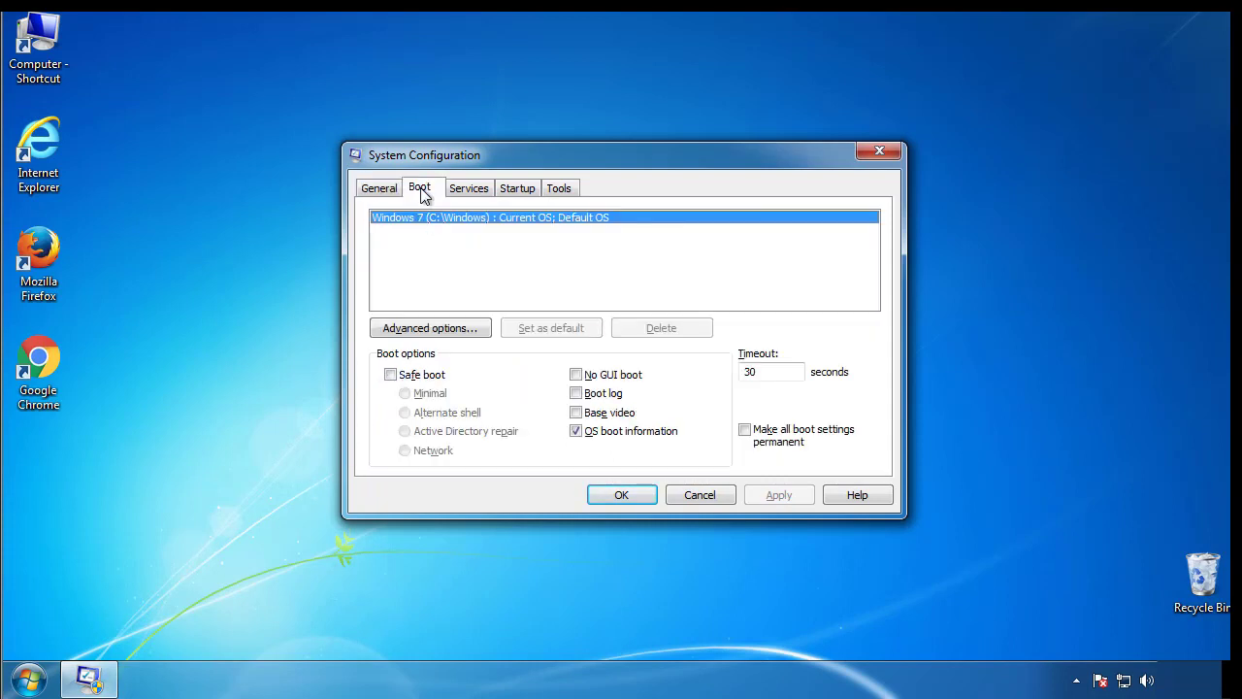
click(391, 374)
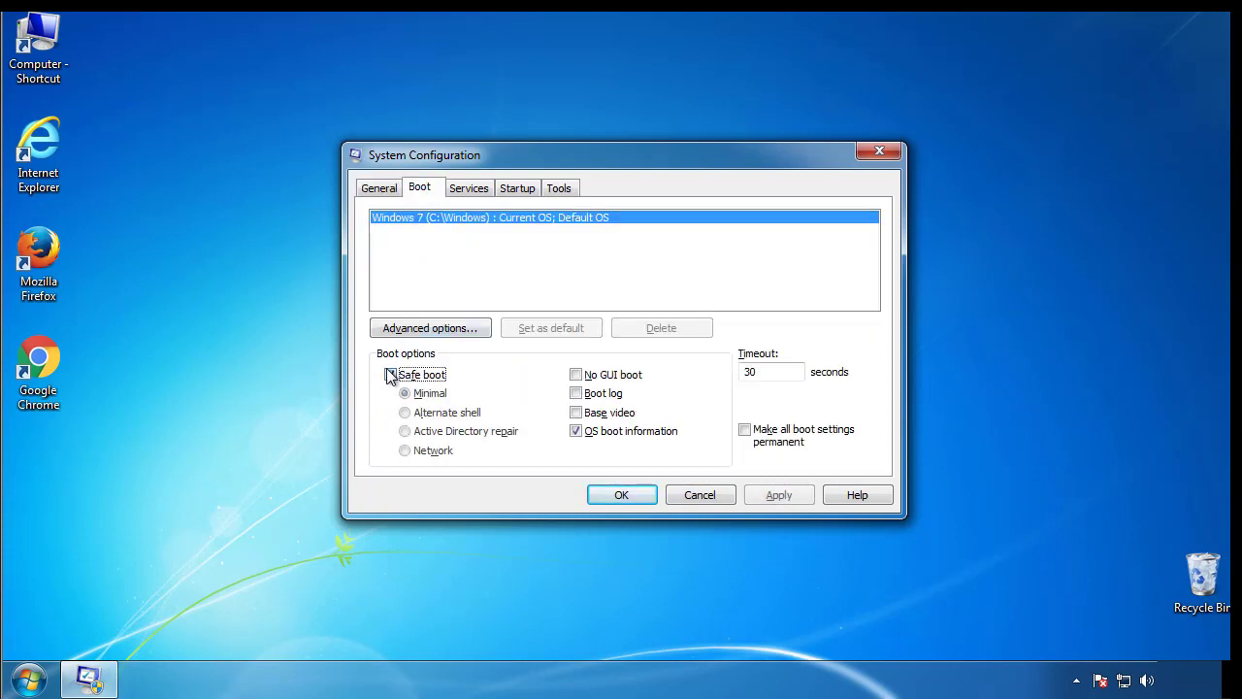
click(631, 497)
click(560, 379)
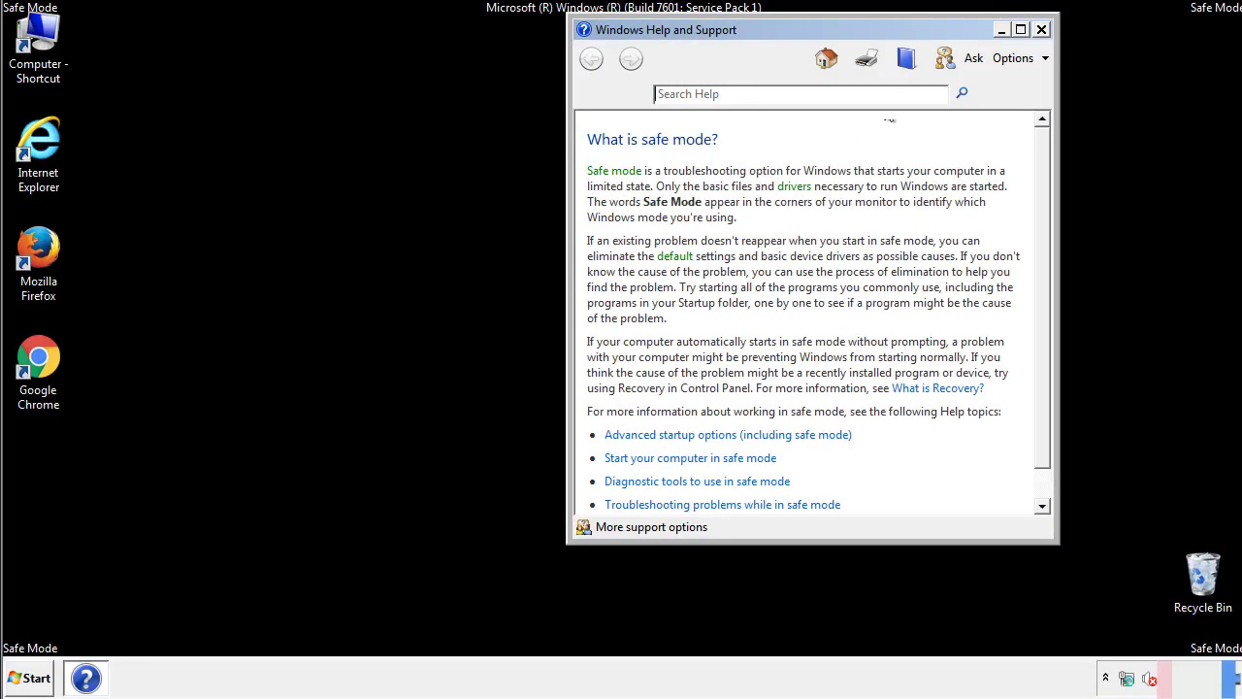
Close the Safe Mode help, set Folder Options to show hidden files, folders and drives, and close Control Panel.
click(1042, 29)
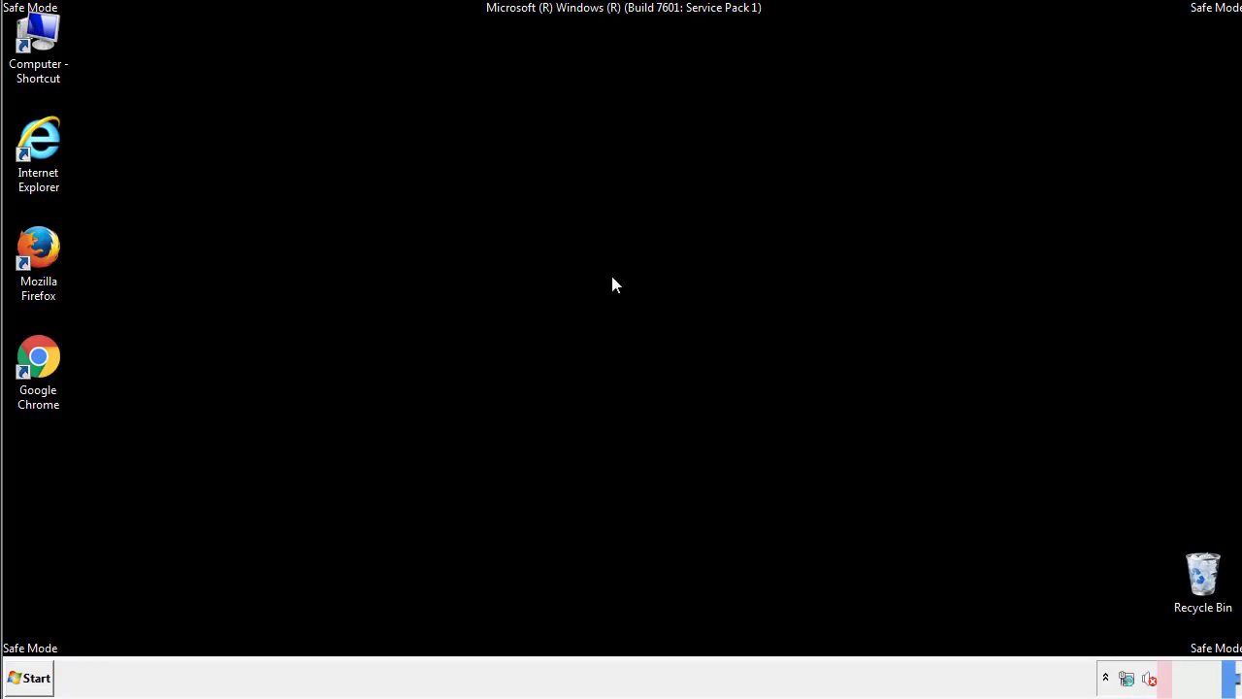
click(37, 676)
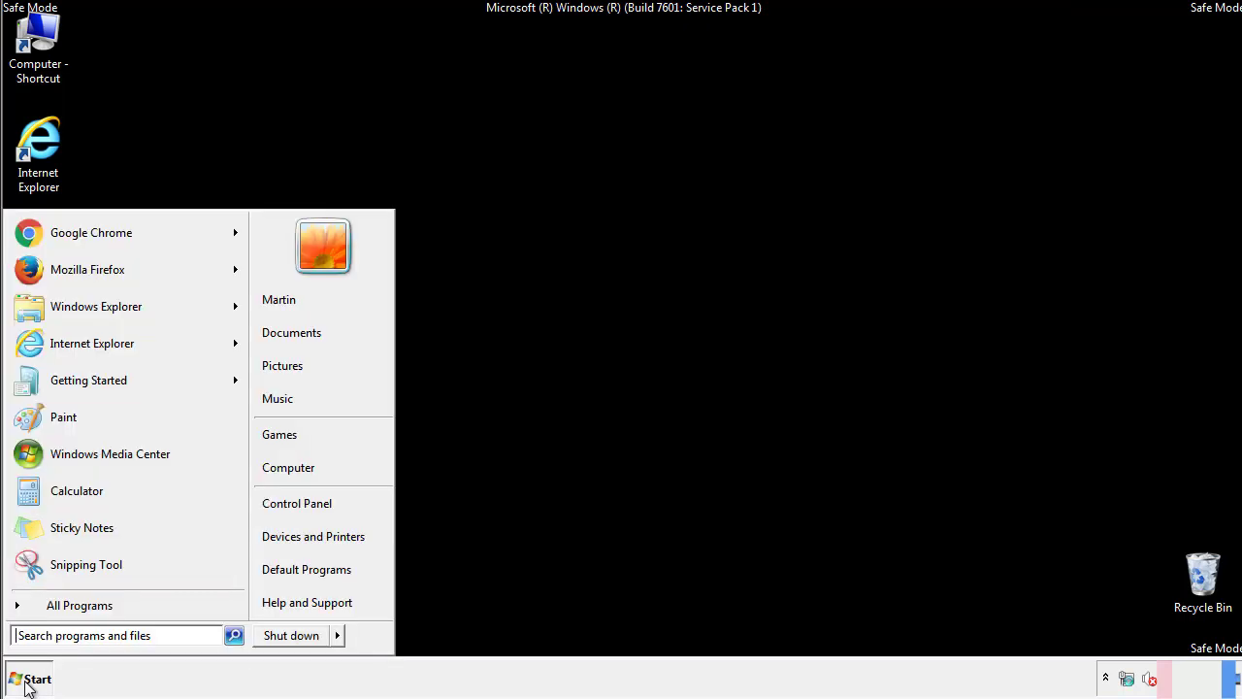
click(292, 503)
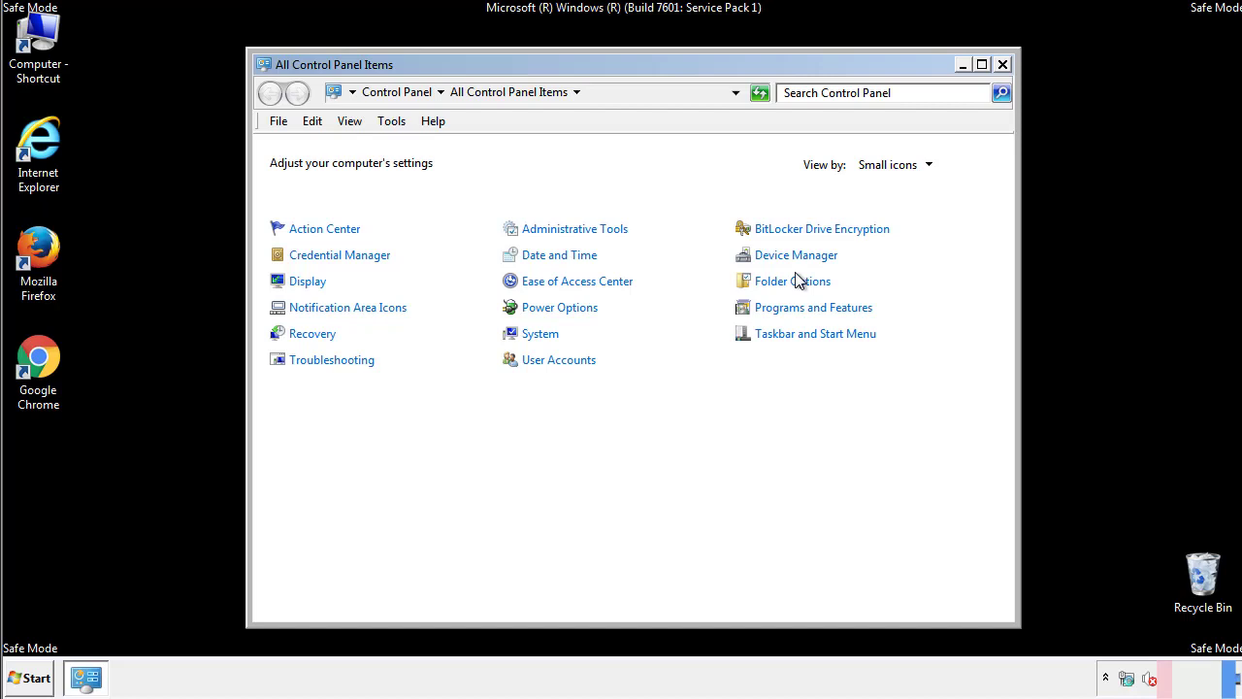
click(794, 281)
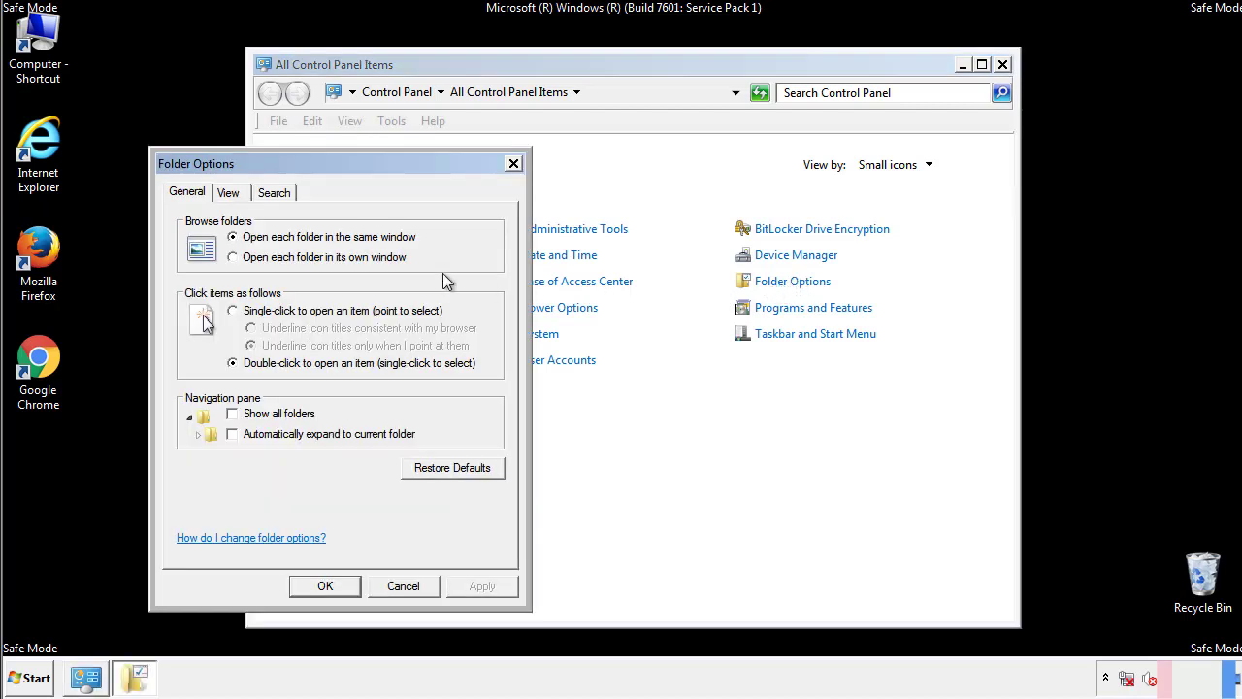
click(231, 195)
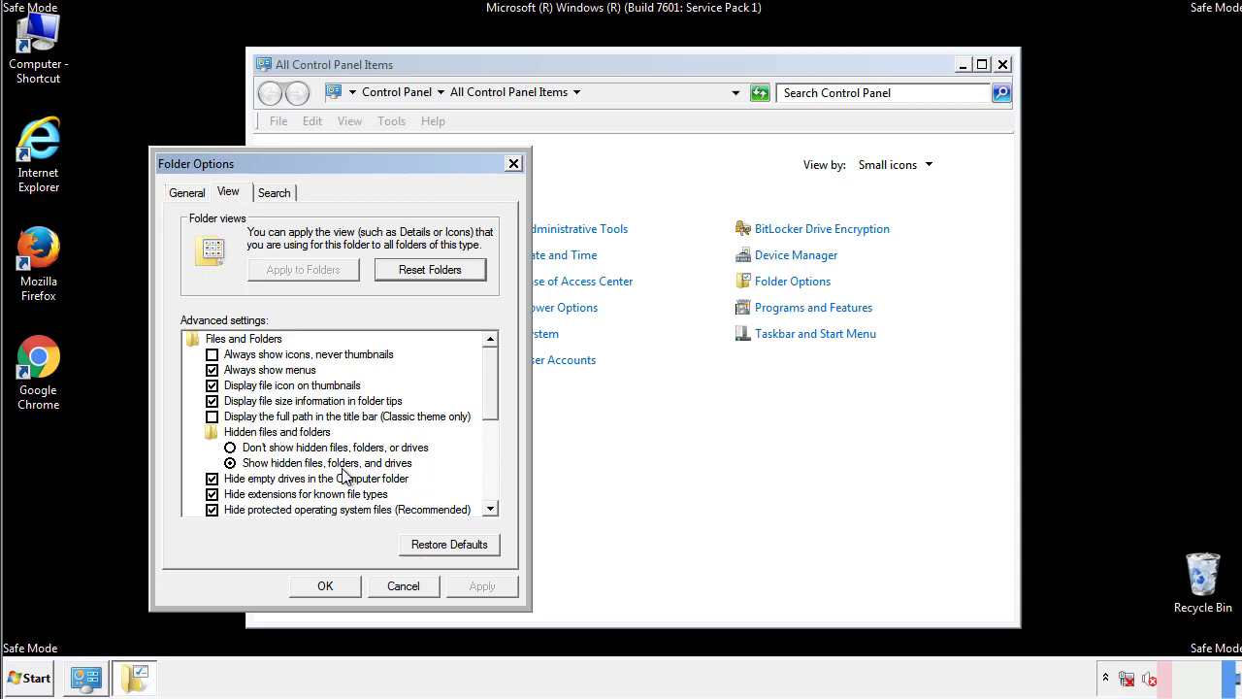
click(335, 583)
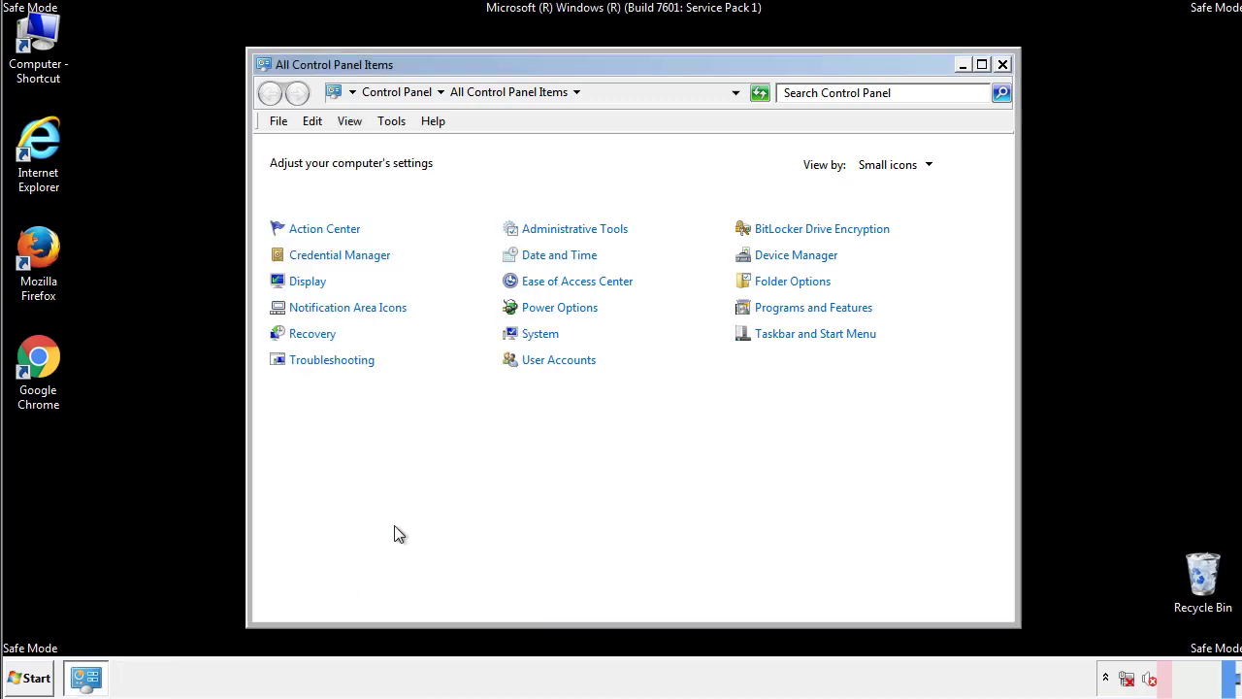
click(1002, 64)
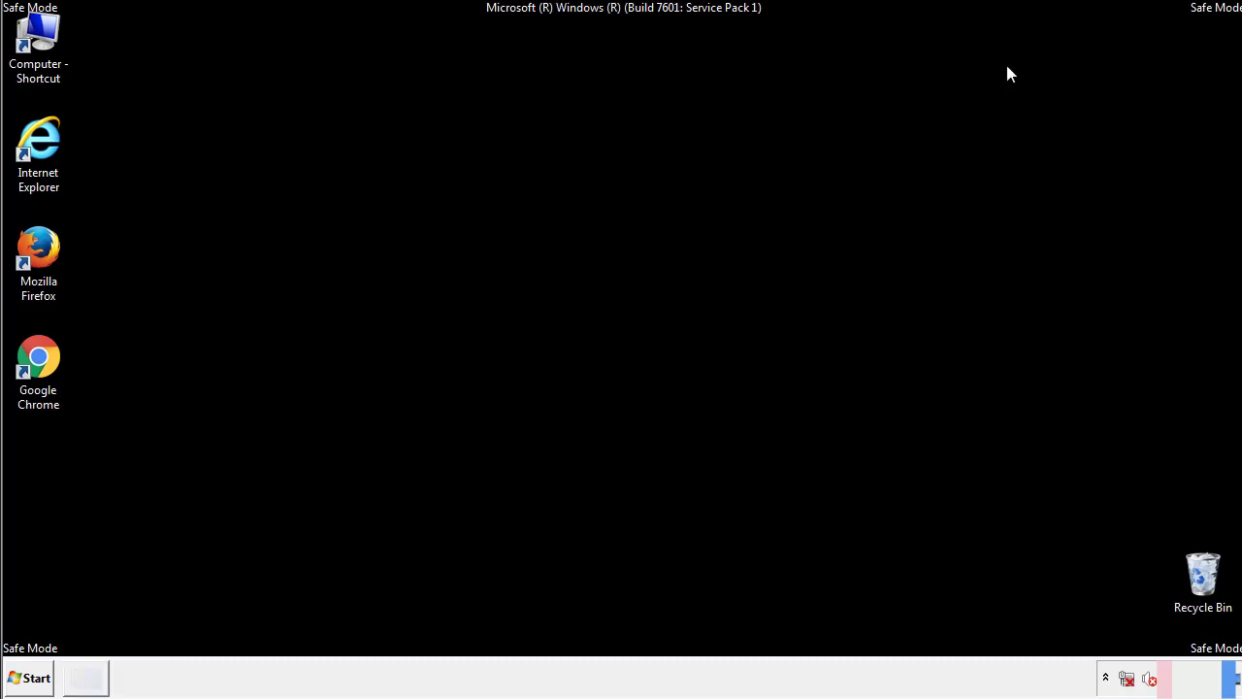
Browse from Computer to C:\Windows\System32\drivers\etc and open the hosts file, prompting Open with.
double_click(50, 34)
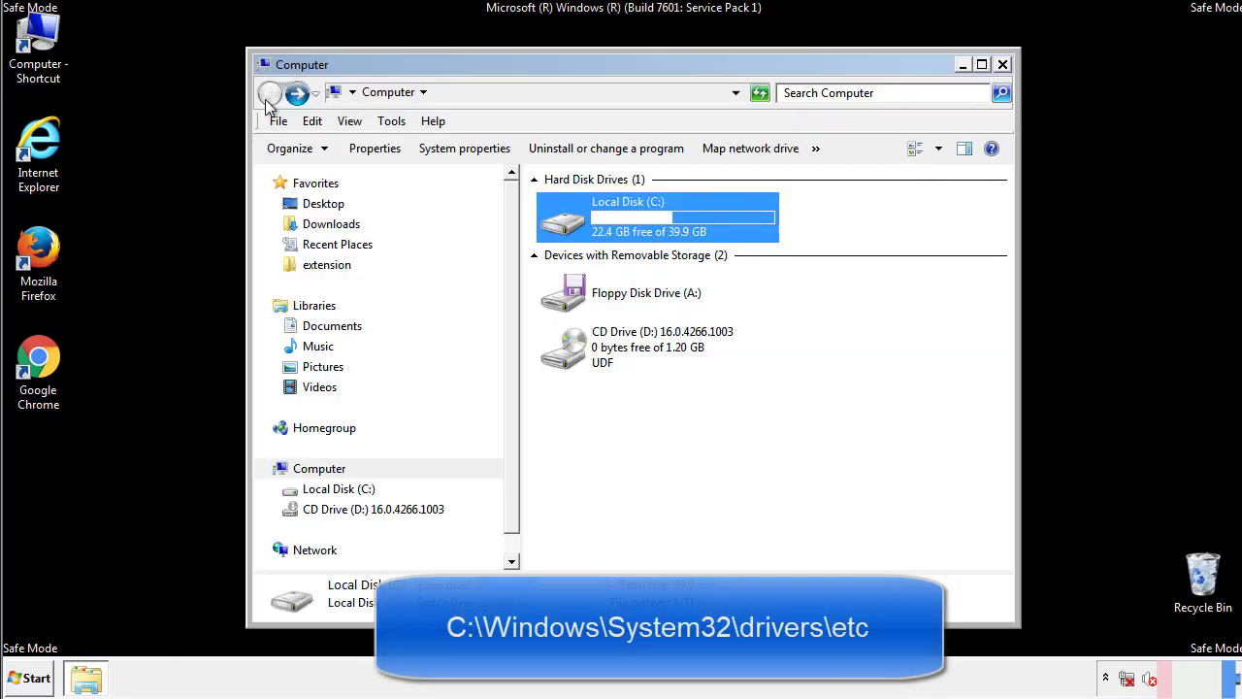
double_click(558, 219)
click(566, 357)
double_click(568, 359)
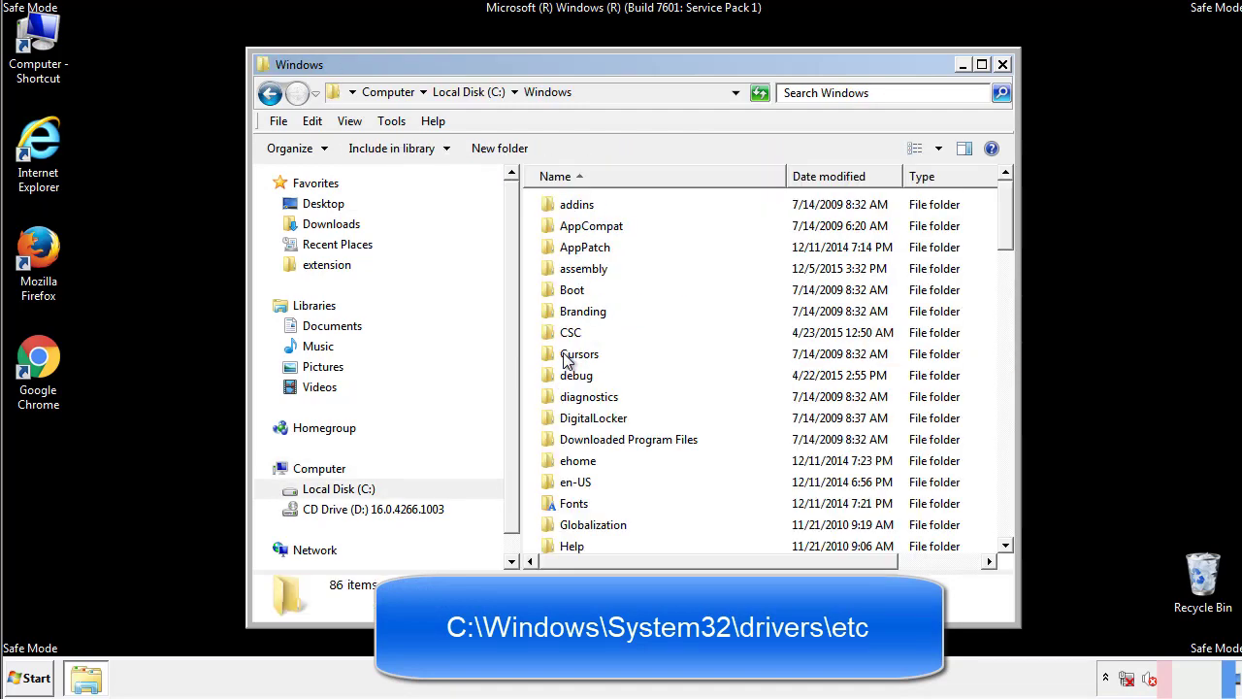
scroll(571, 438, down, 2)
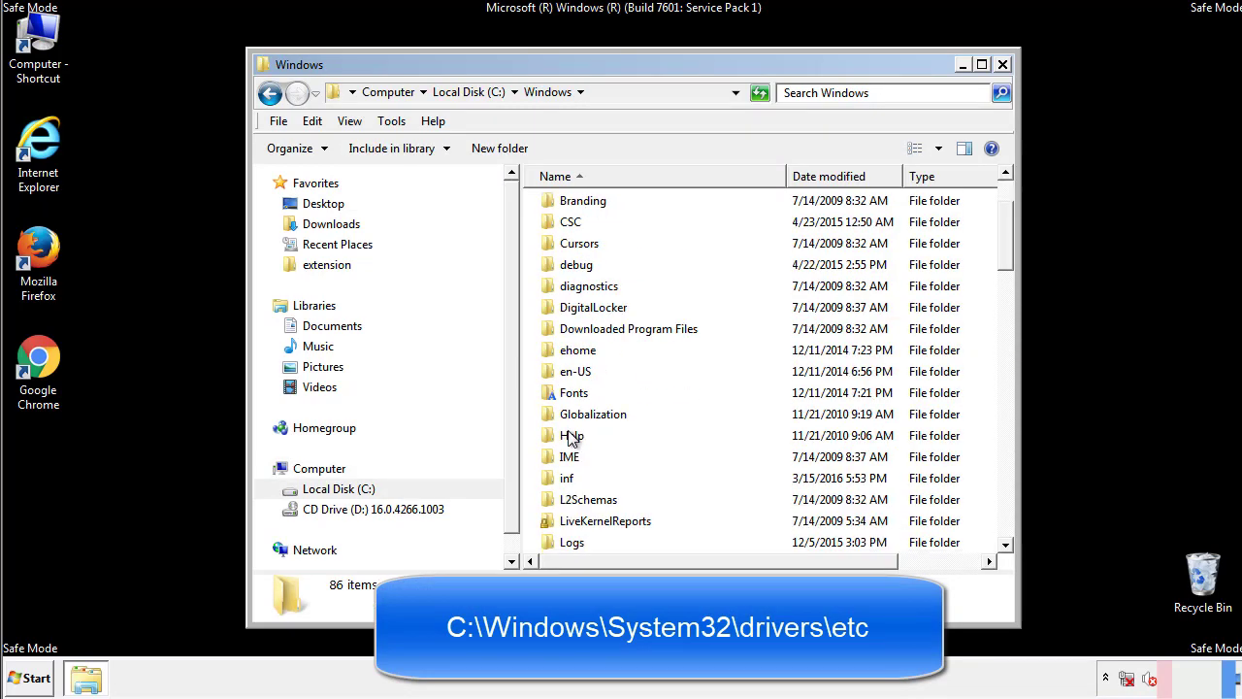
scroll(571, 439, down, 7)
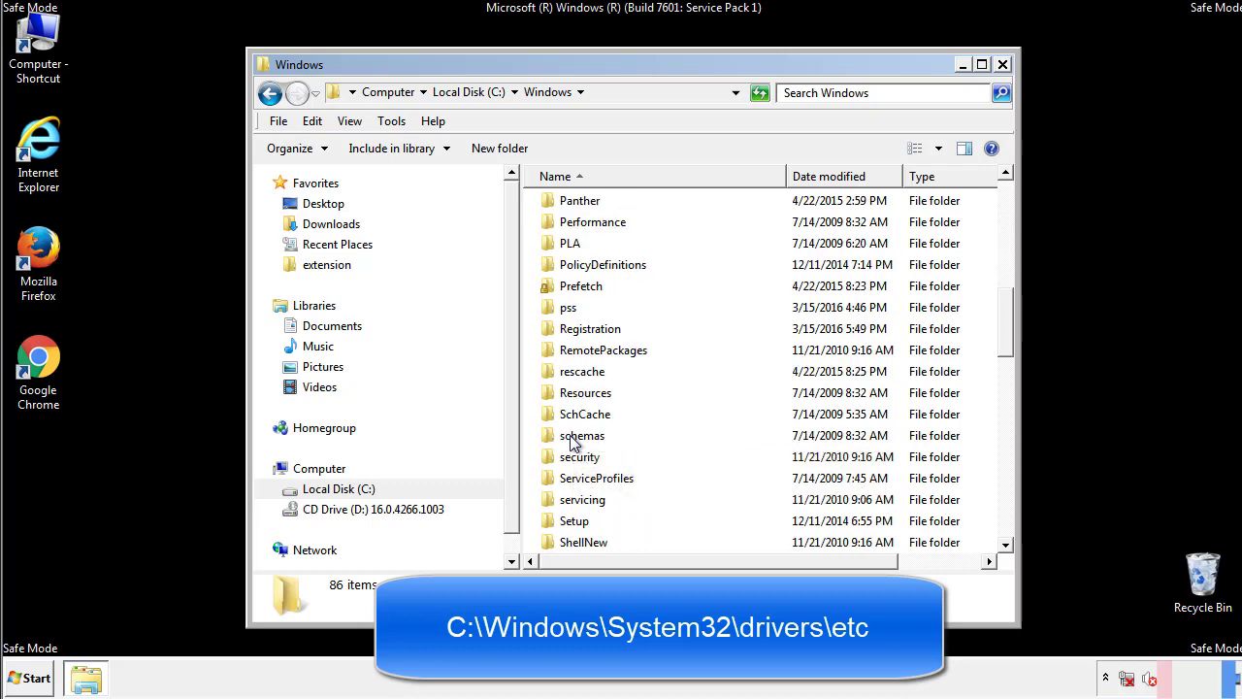
scroll(571, 438, down, 2)
double_click(586, 503)
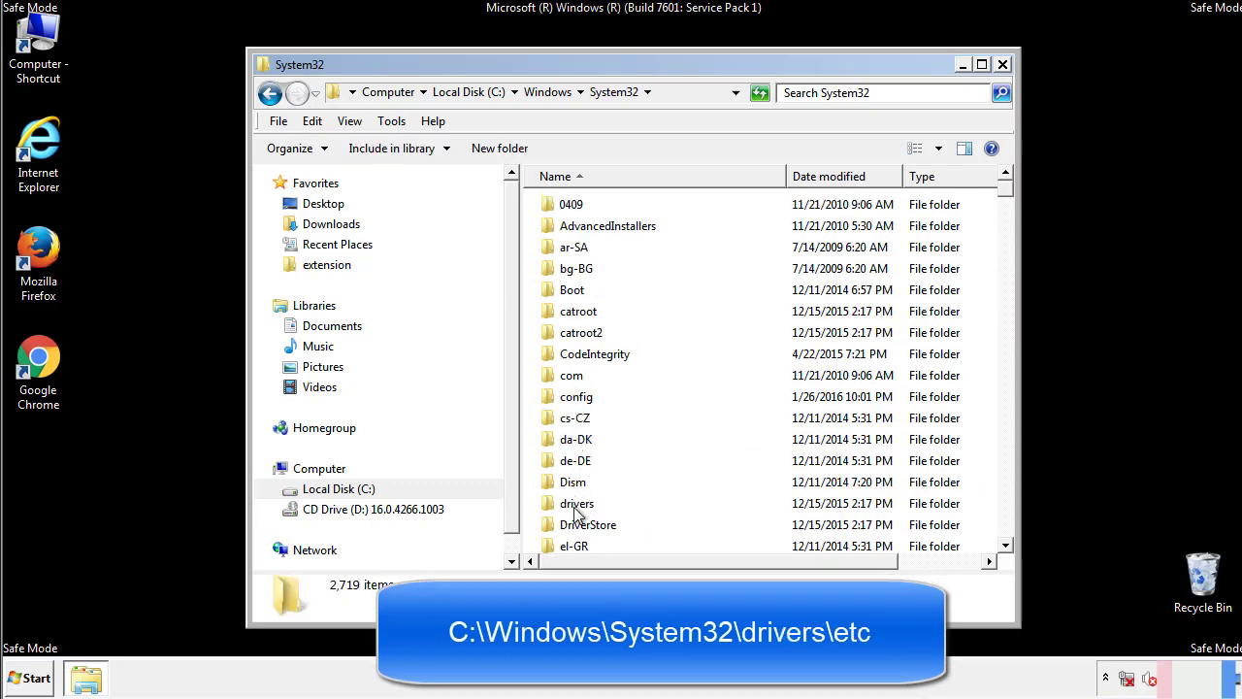
double_click(575, 505)
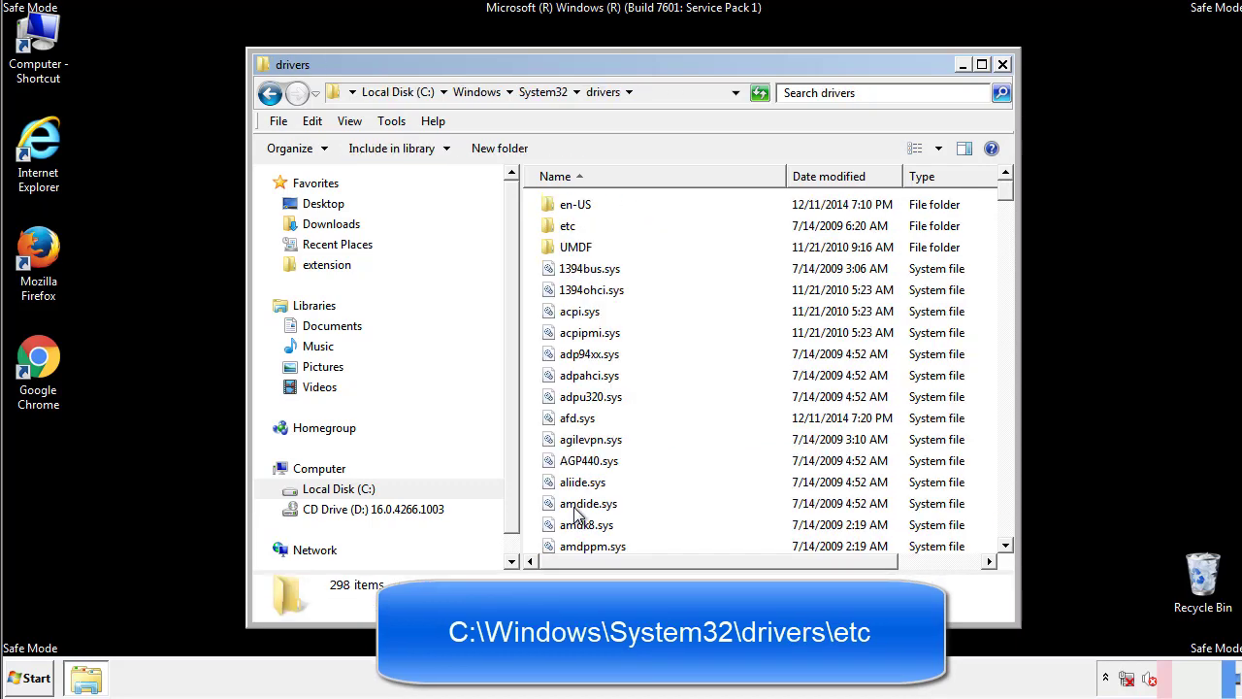
double_click(555, 229)
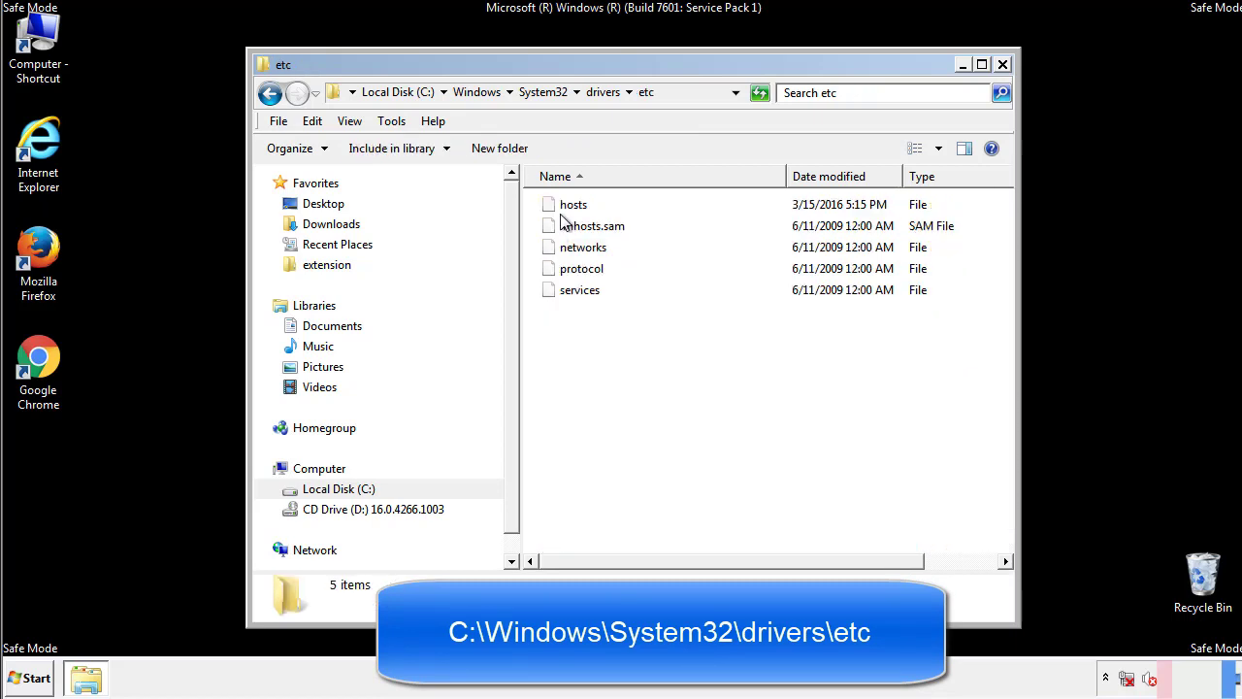
double_click(567, 209)
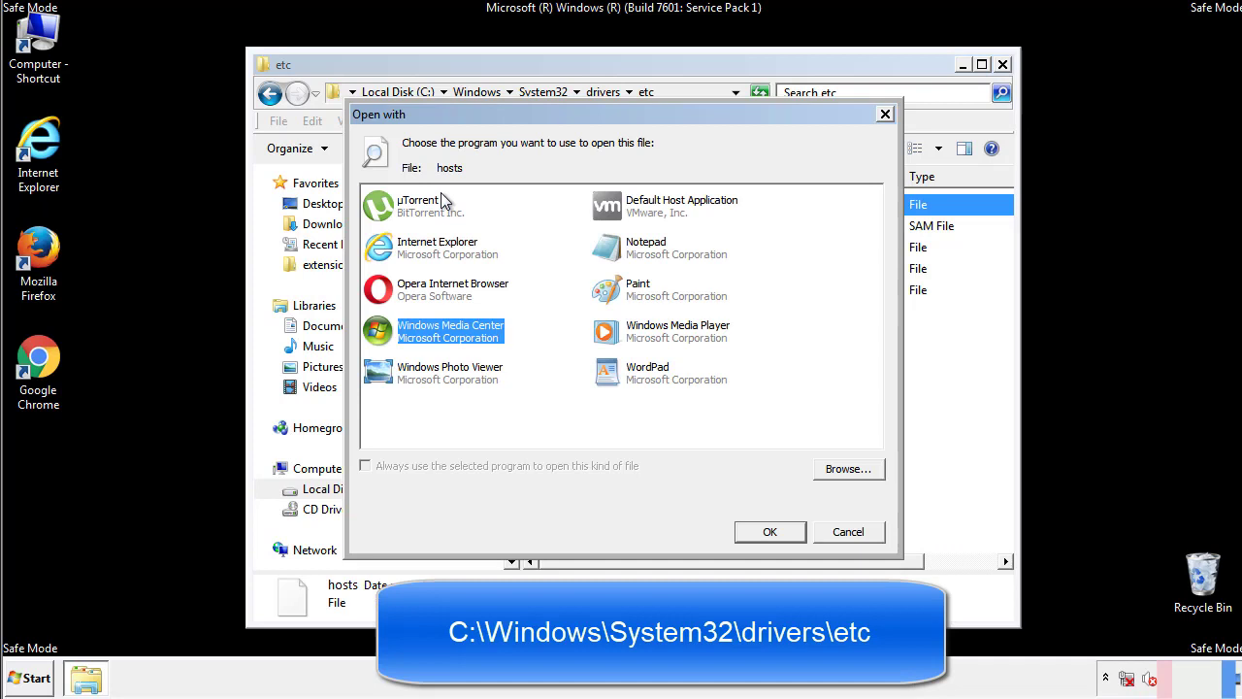
Open the hosts file in Notepad and move its window fully into view.
click(628, 254)
click(767, 533)
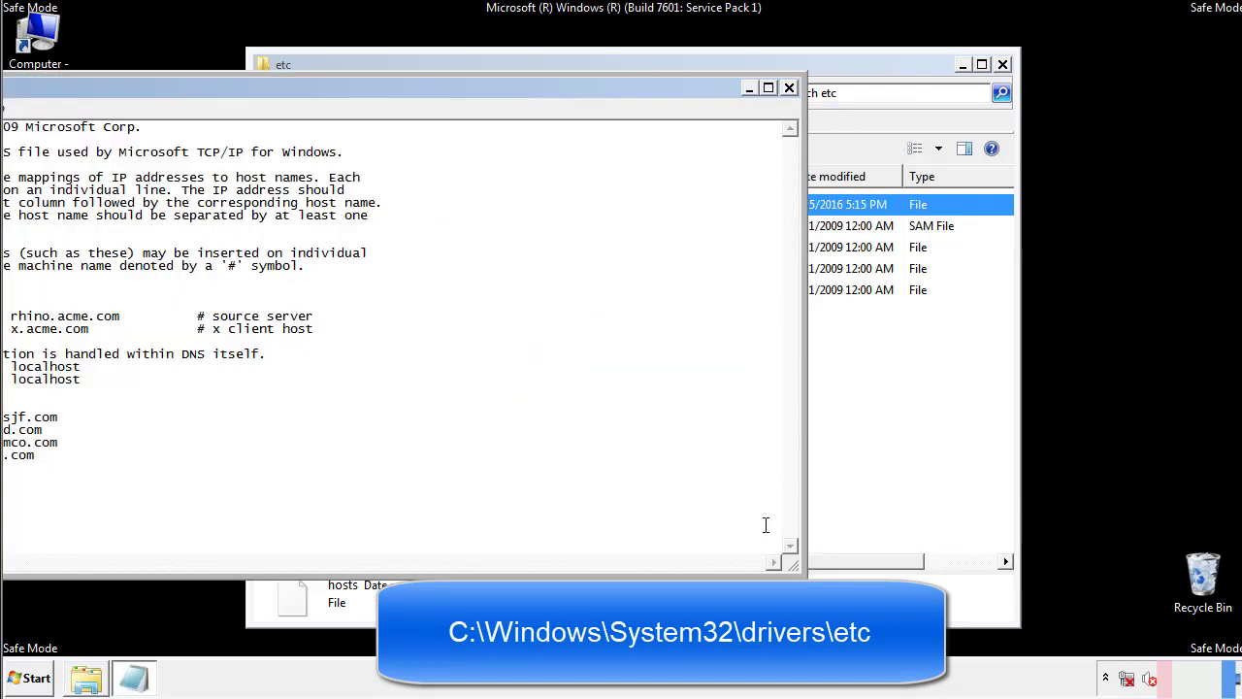
drag(508, 88, 790, 105)
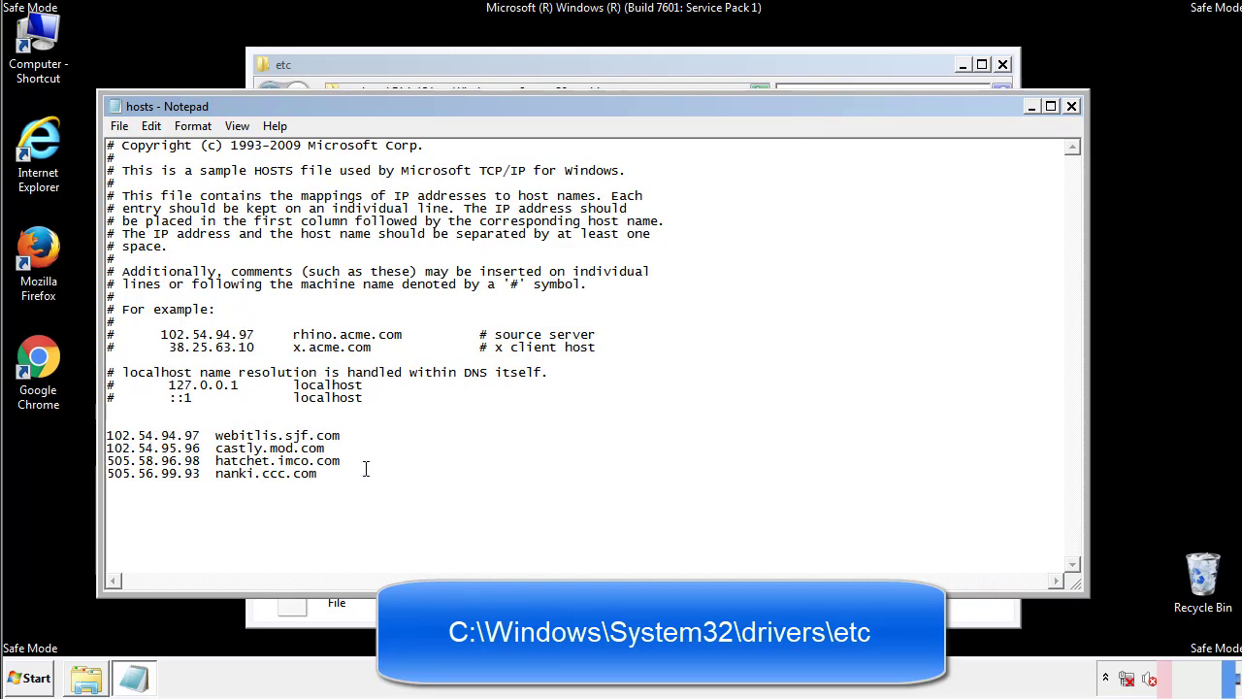
Delete the four suspicious host entries, save hosts, and close the etc folder.
drag(347, 475, 109, 434)
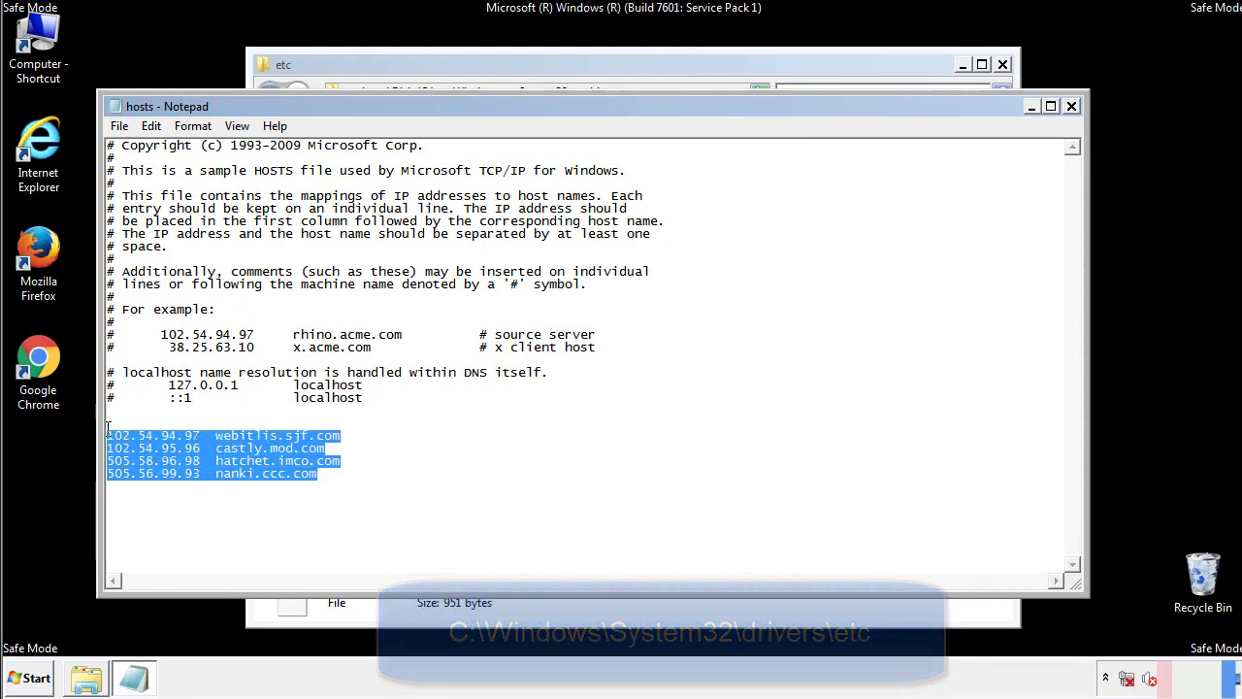
key(Delete)
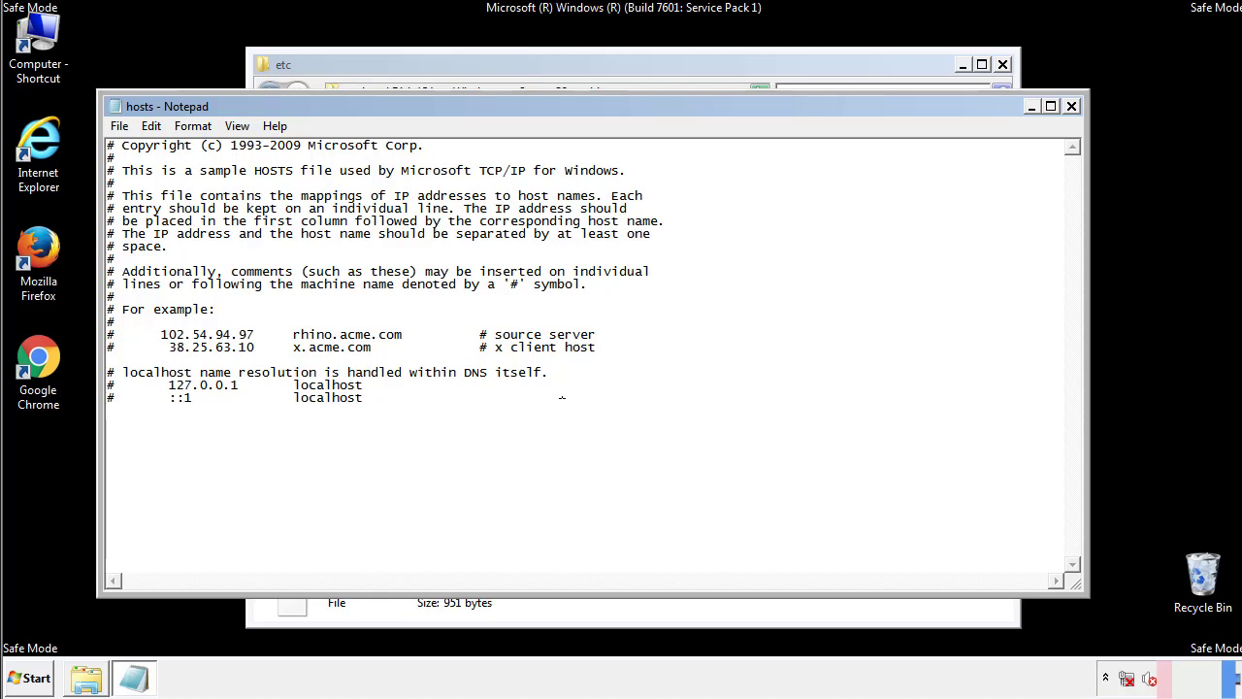
click(1072, 107)
click(550, 353)
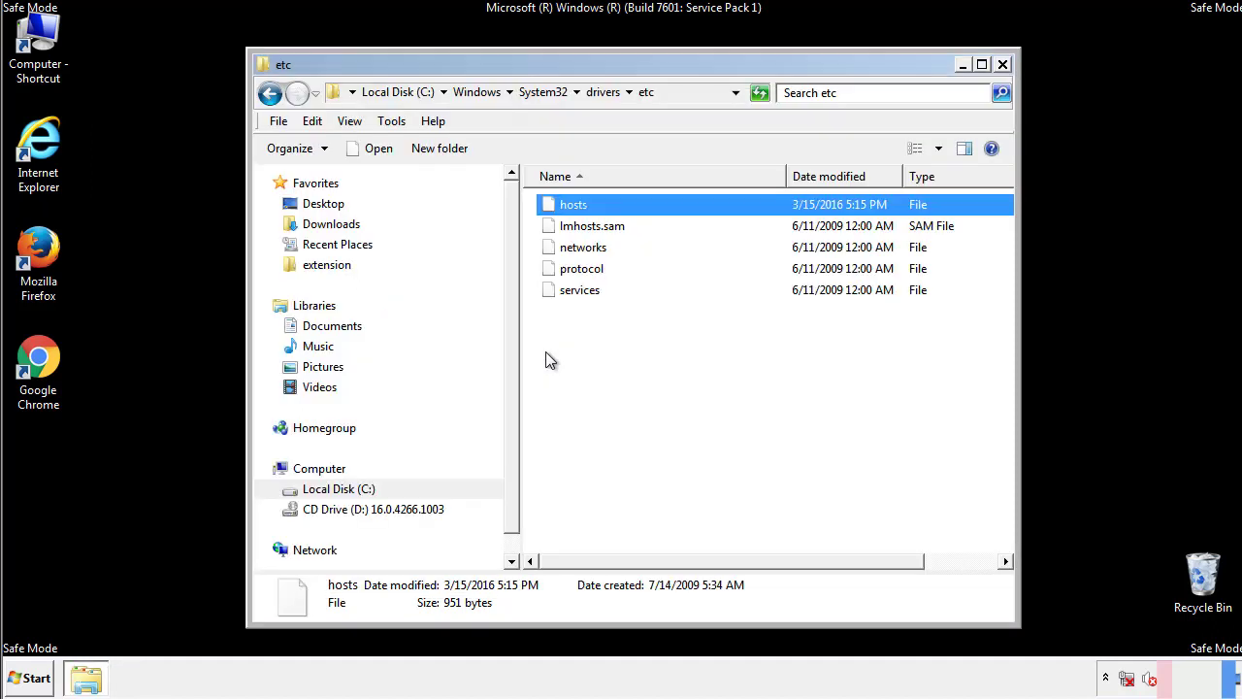
click(545, 351)
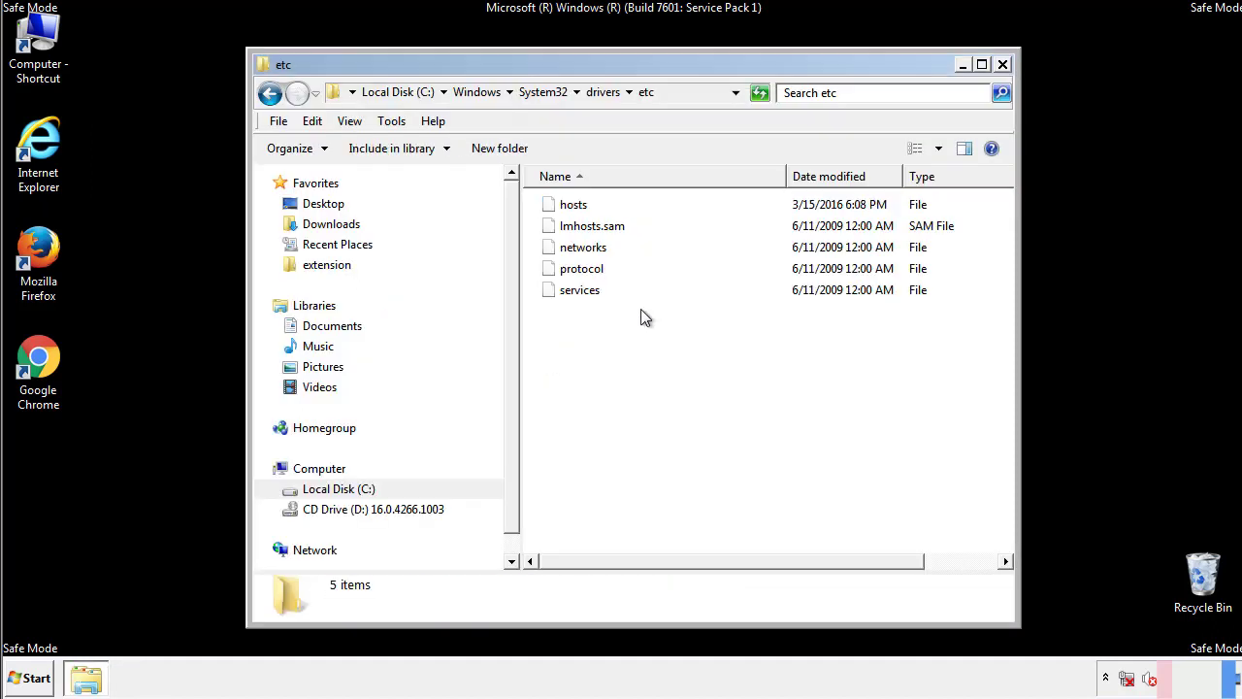
click(1002, 65)
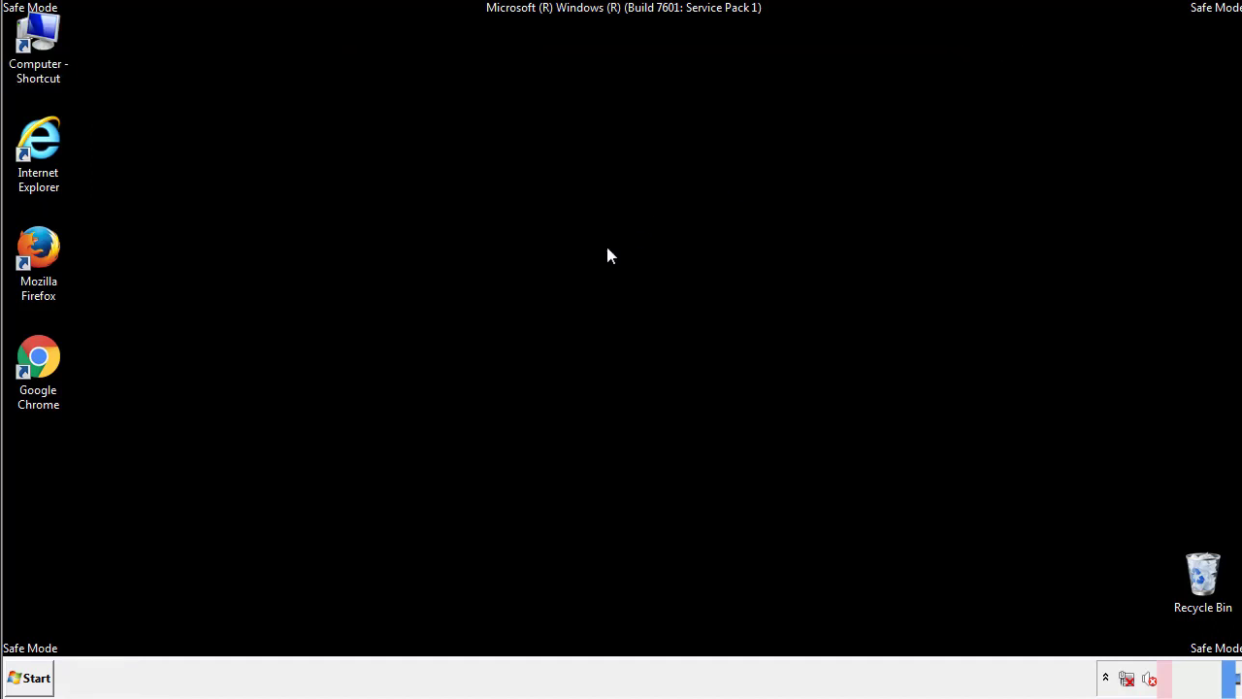
Open the Startup folder from All Programs in a file window.
click(29, 679)
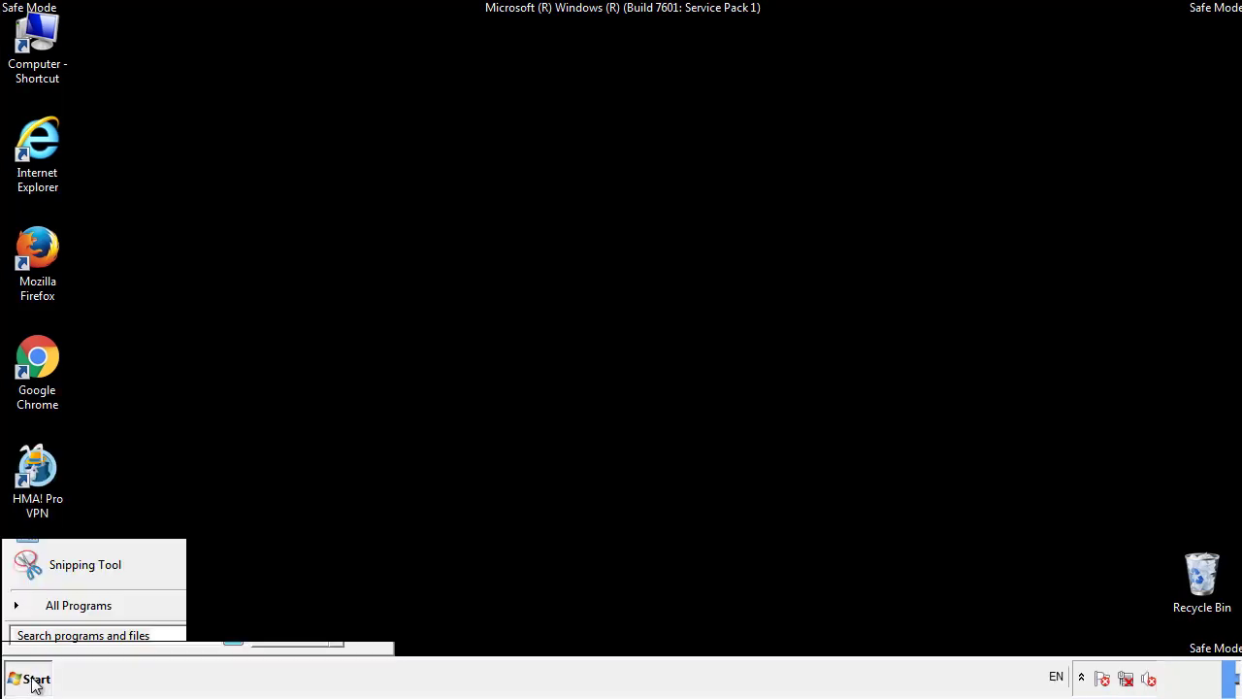
click(56, 611)
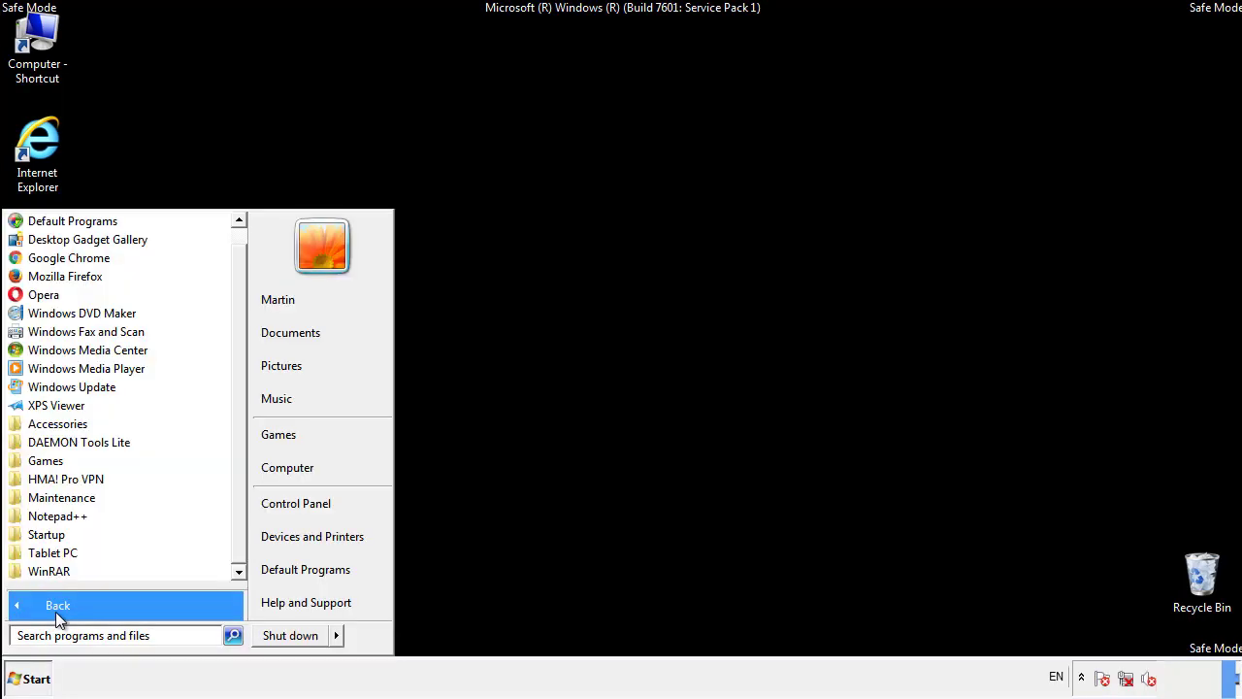
right_click(54, 532)
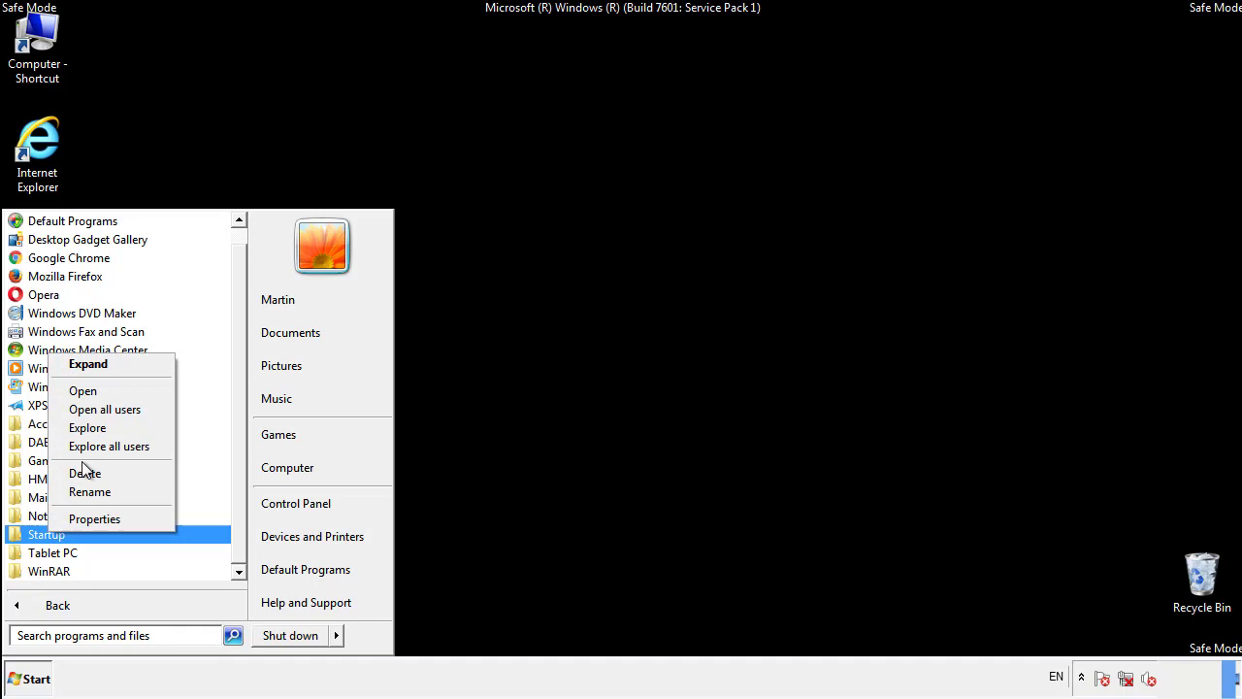
click(94, 390)
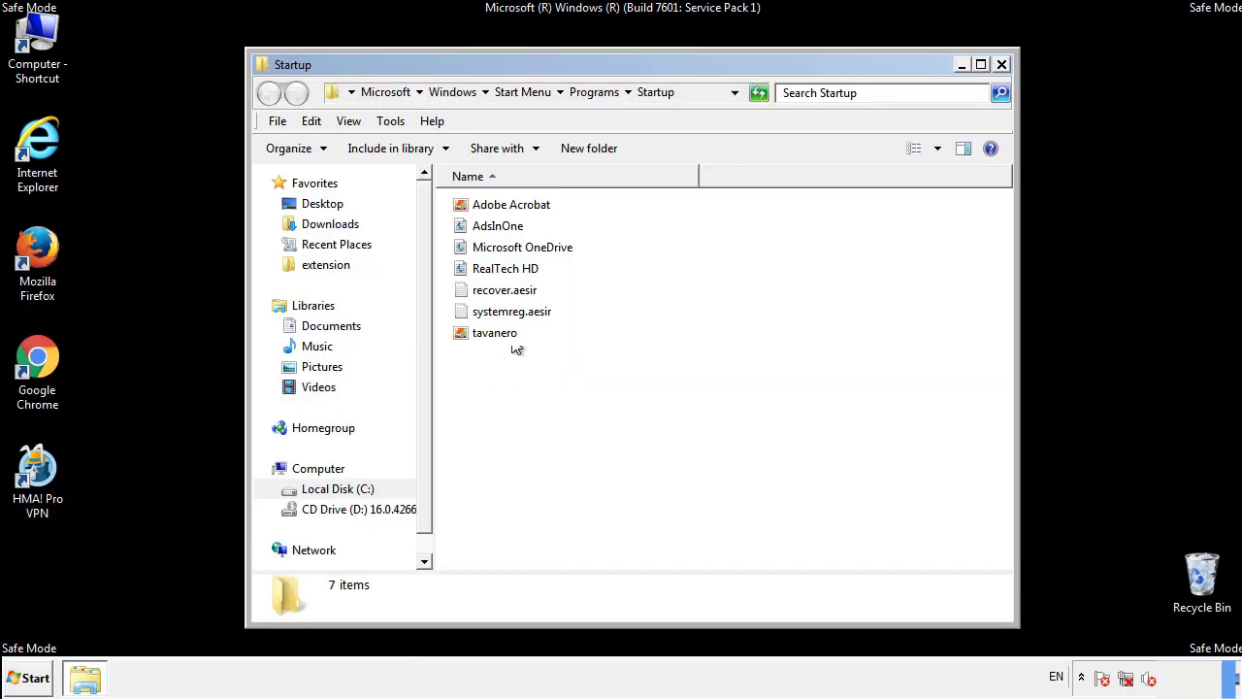
Delete AdsInOne, recover.aesir, systemreg.aesir and tavanero, then close the Startup folder.
click(504, 228)
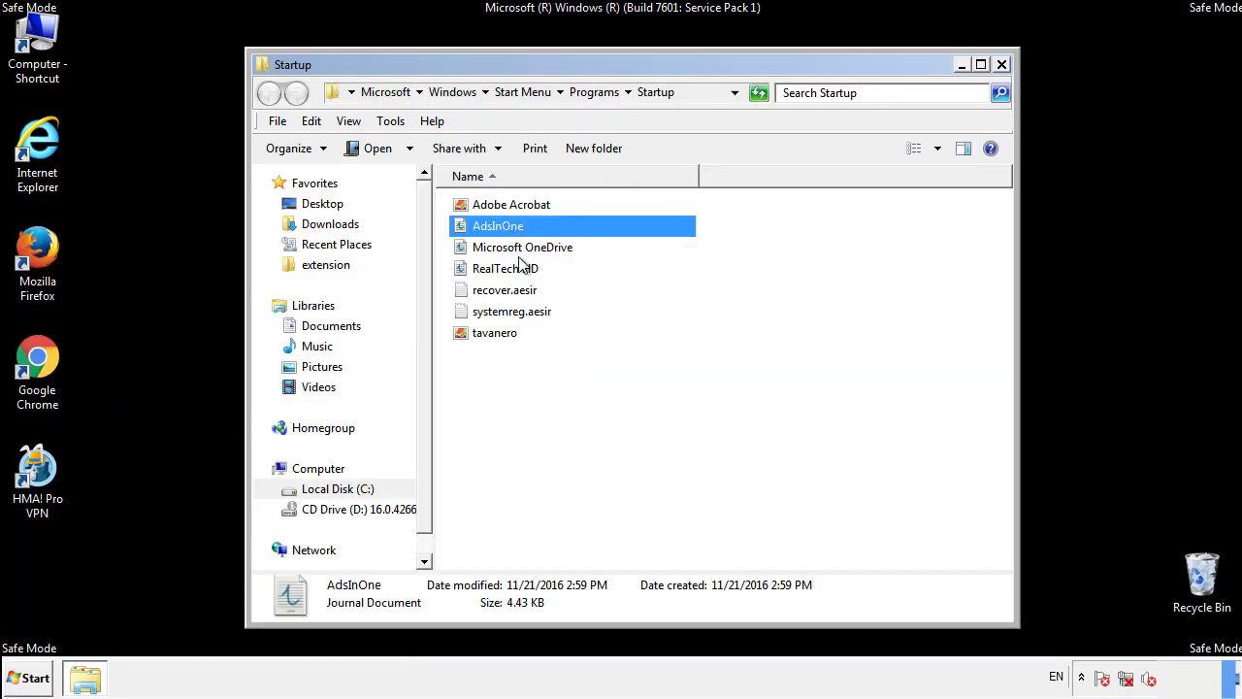
ctrl+click(506, 290)
ctrl+click(514, 311)
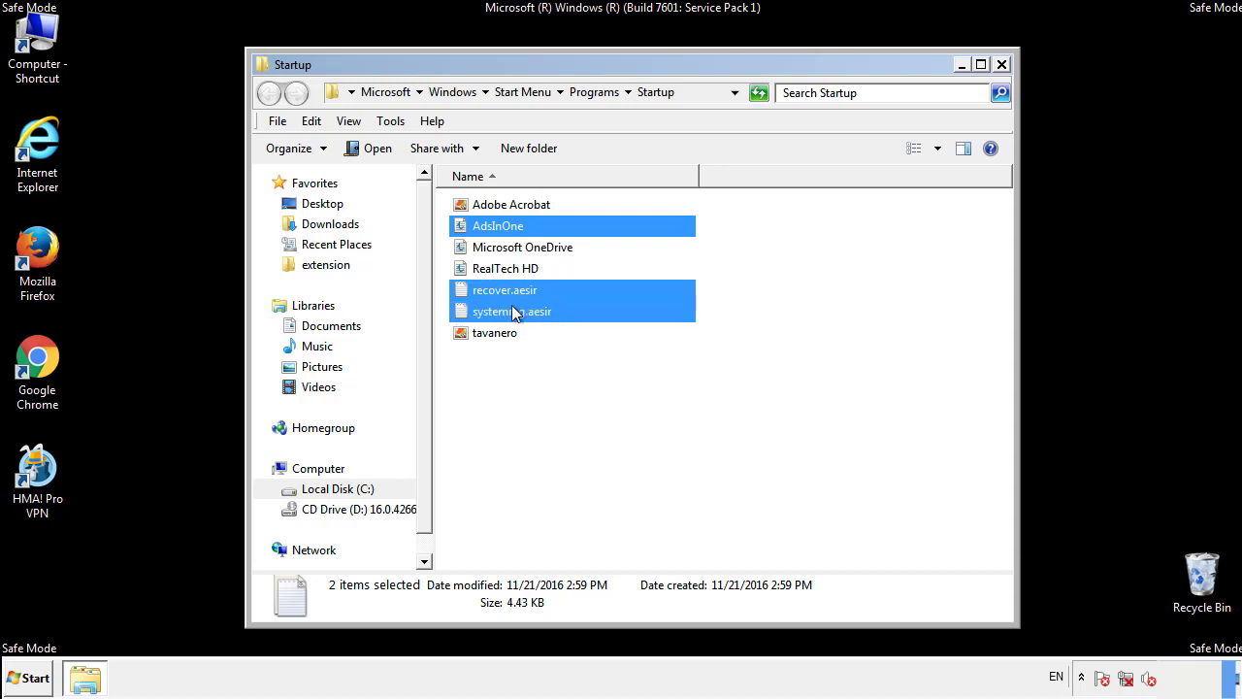
ctrl+click(496, 329)
right_click(491, 334)
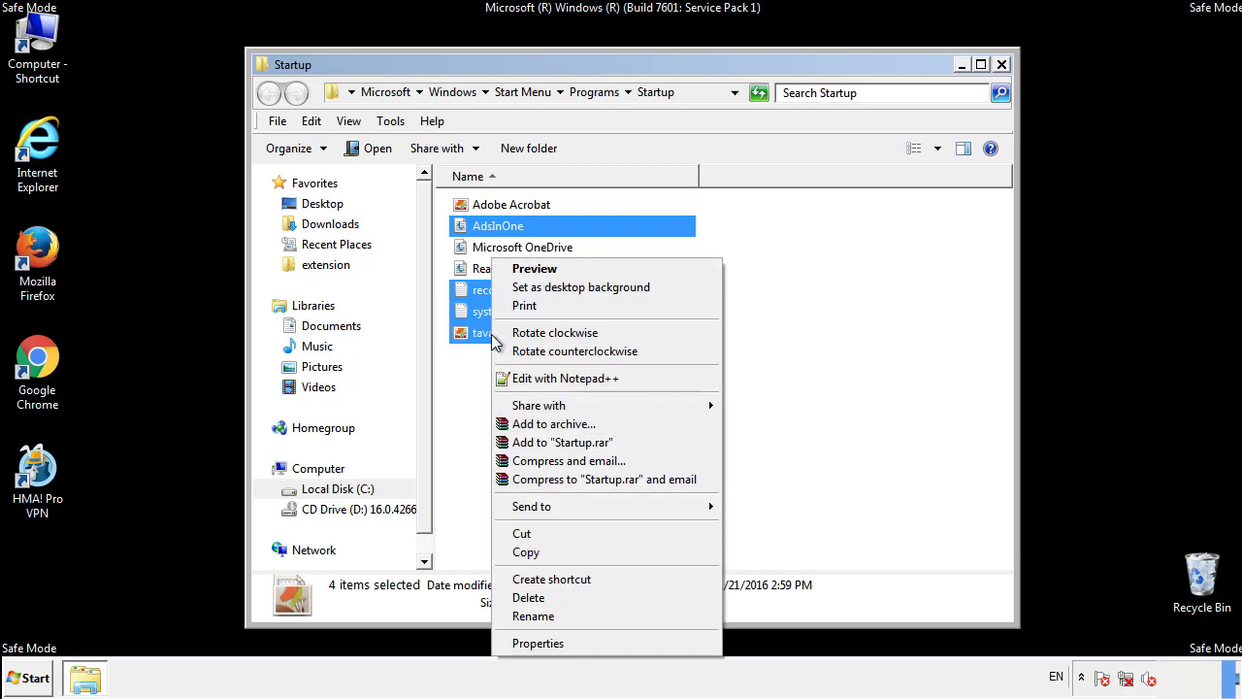
click(528, 597)
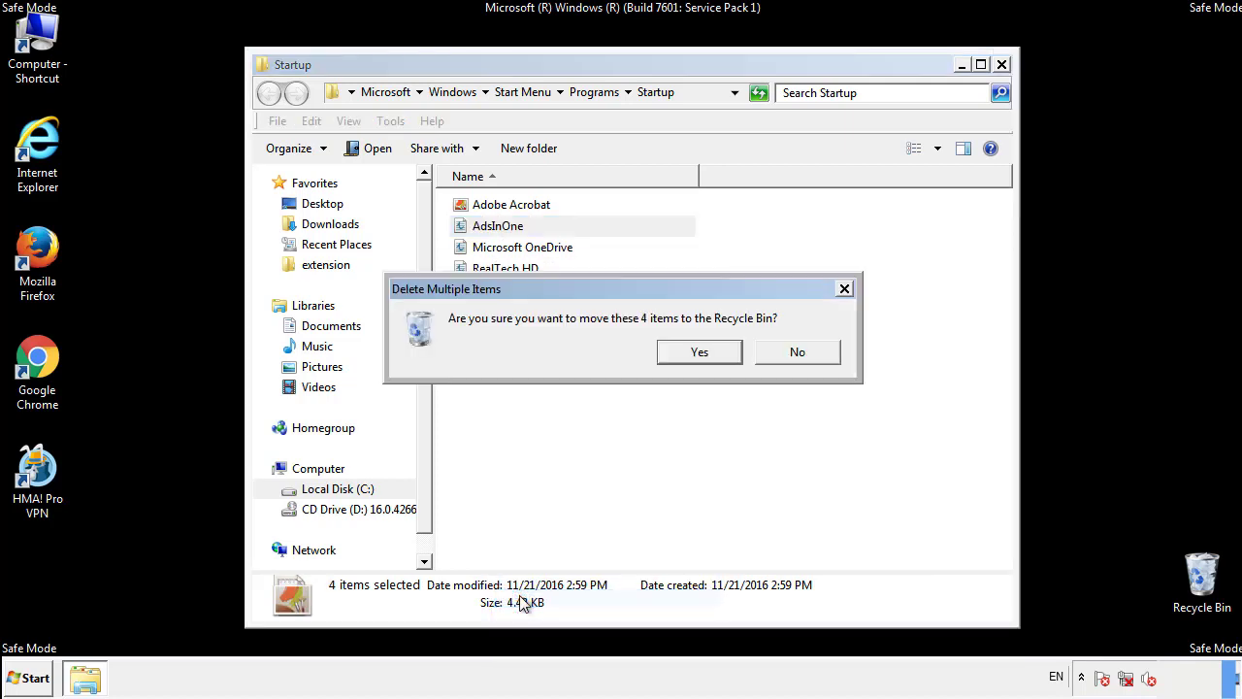
click(688, 352)
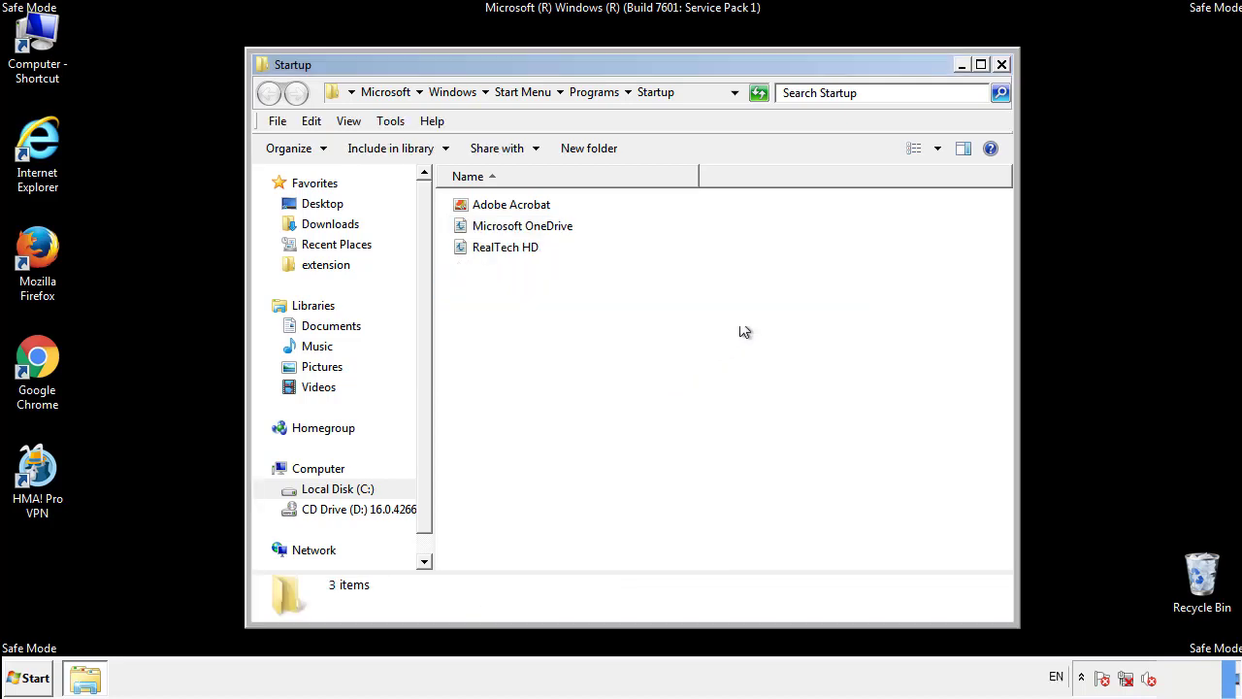
click(1002, 65)
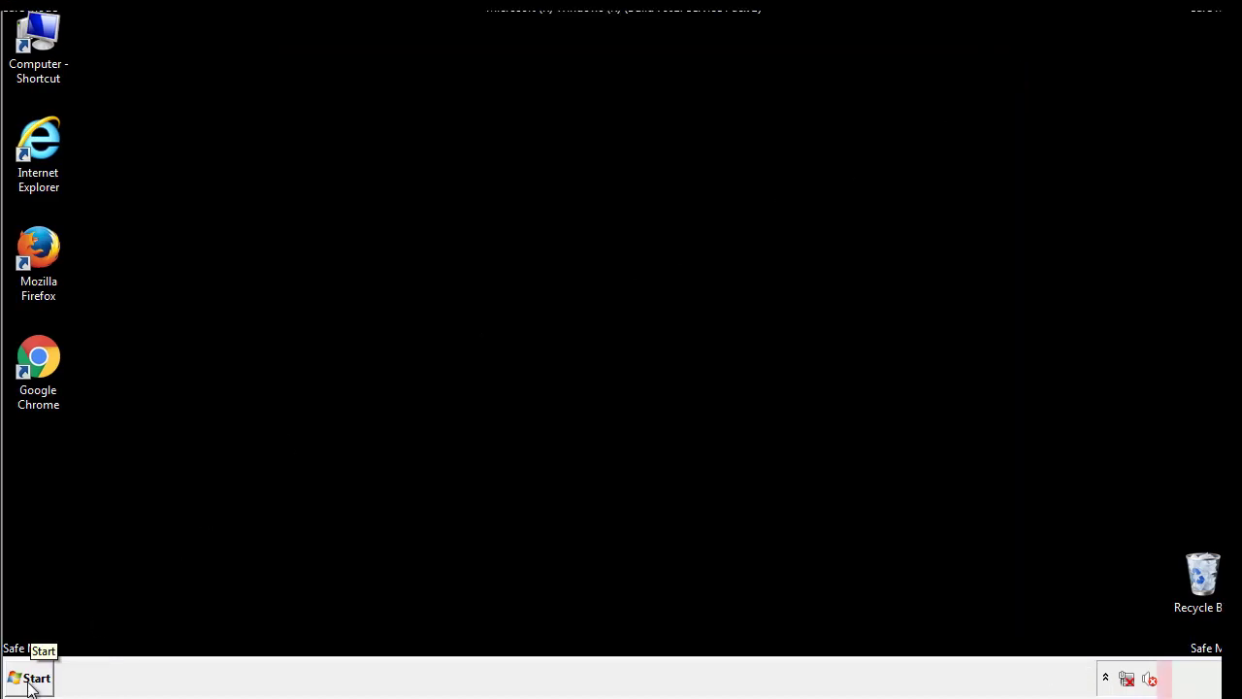
Launch Registry Editor by searching regedit from the Start menu.
click(29, 679)
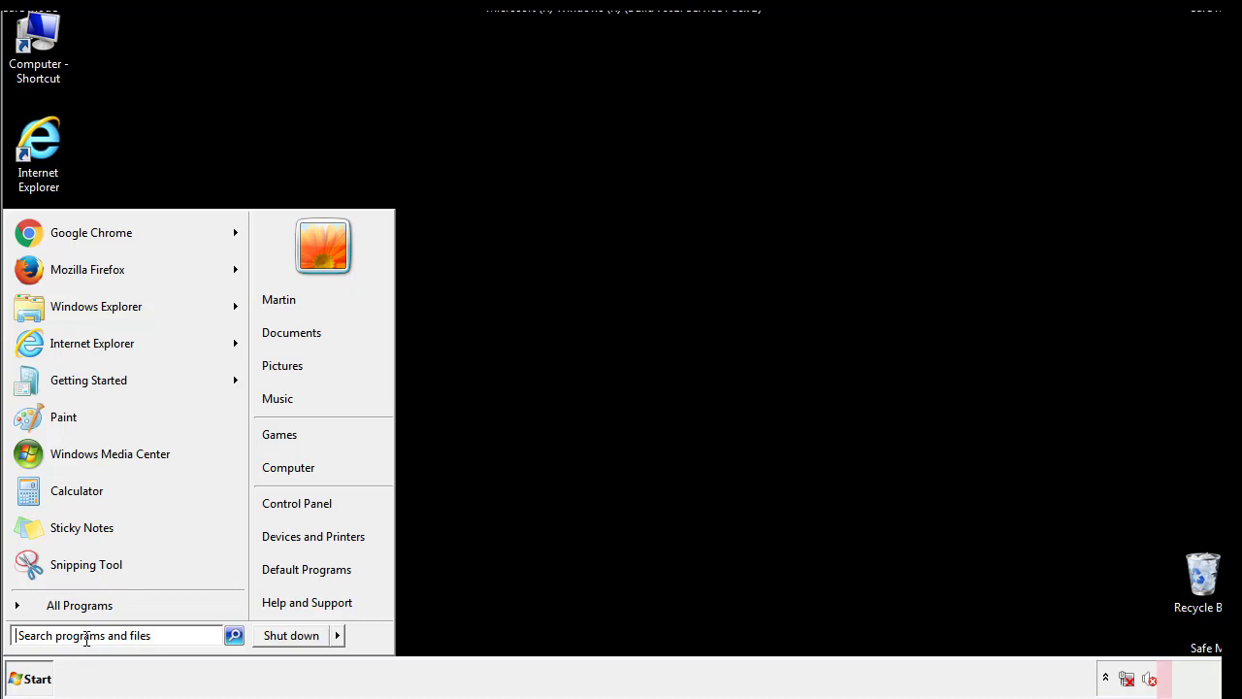
text(reged)
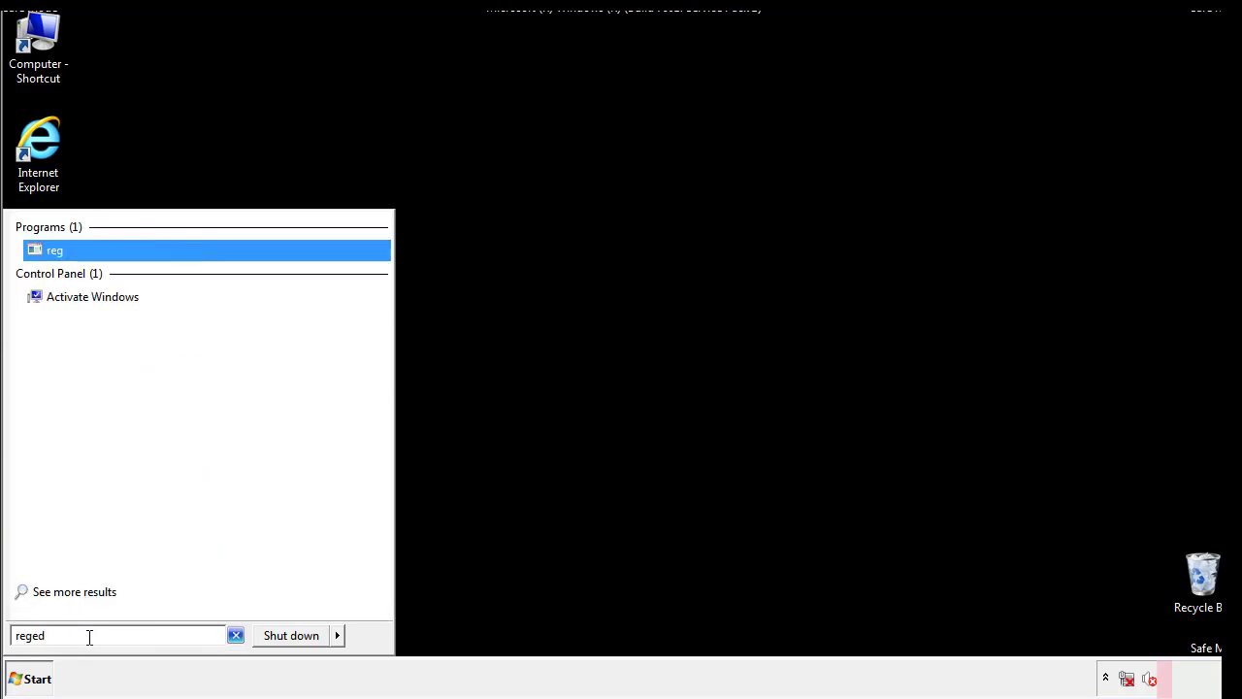
text(it)
key(Return)
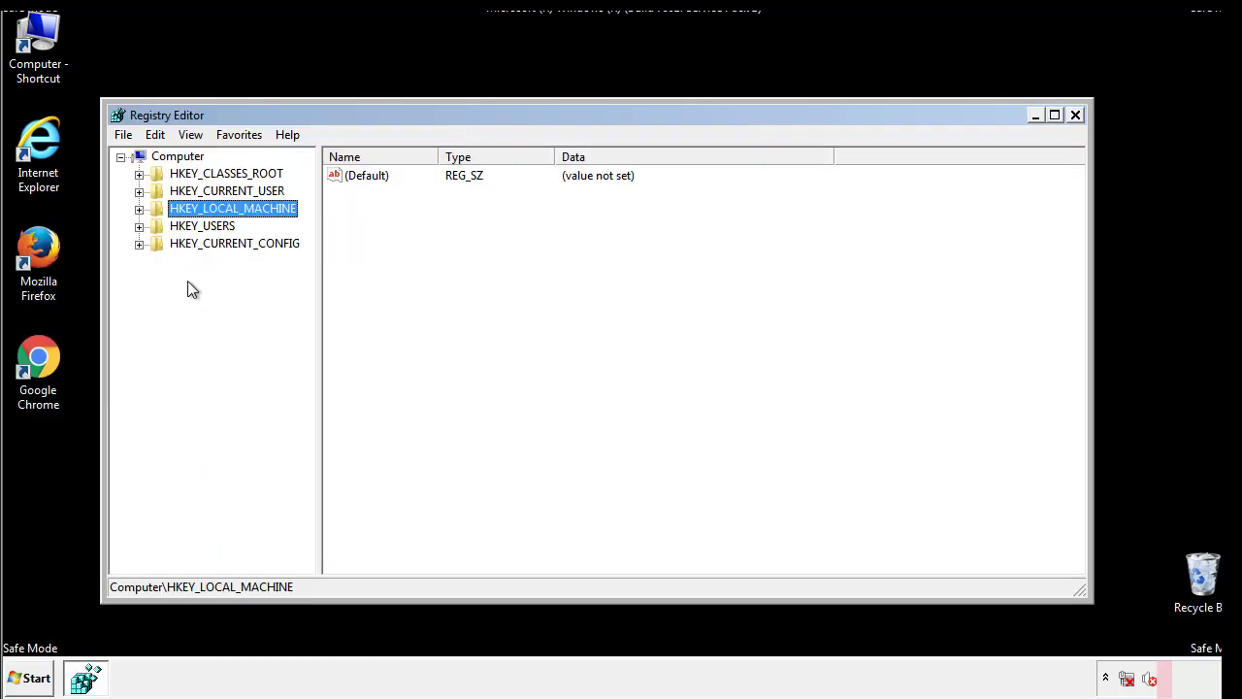
Expand HKEY_LOCAL_MACHINE\SOFTWARE\Microsoft\Windows\CurrentVersion to reveal the Run key.
click(138, 209)
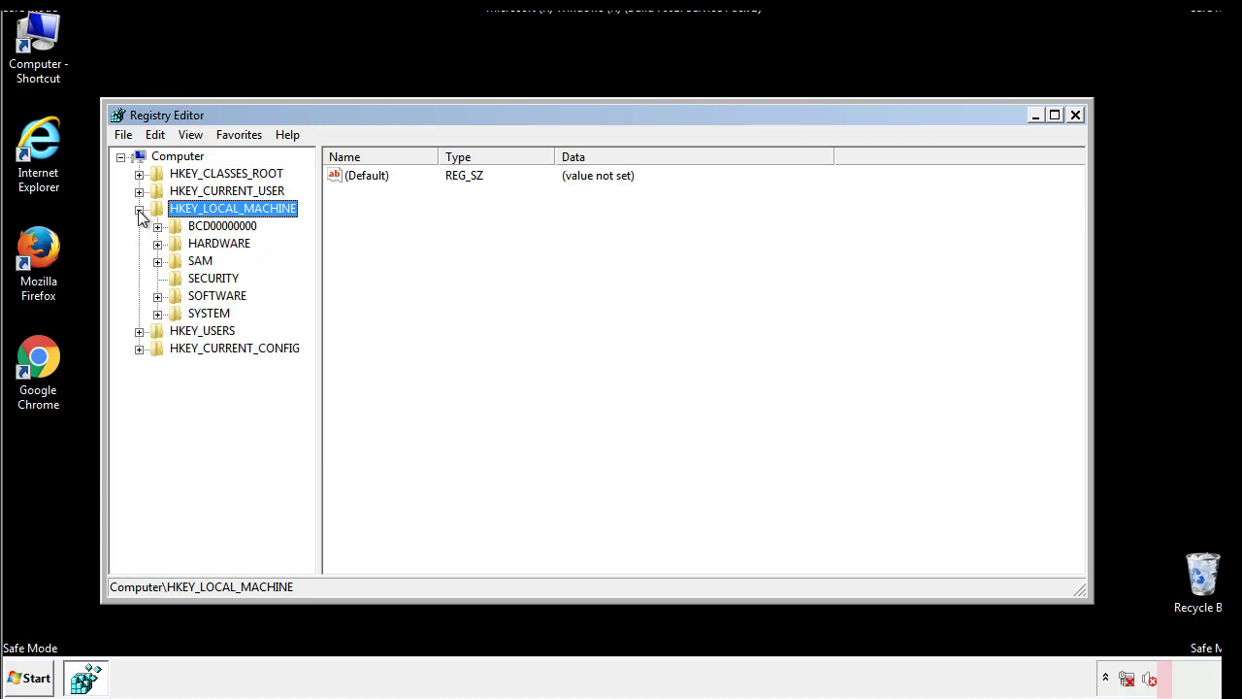
click(157, 297)
drag(306, 286, 307, 321)
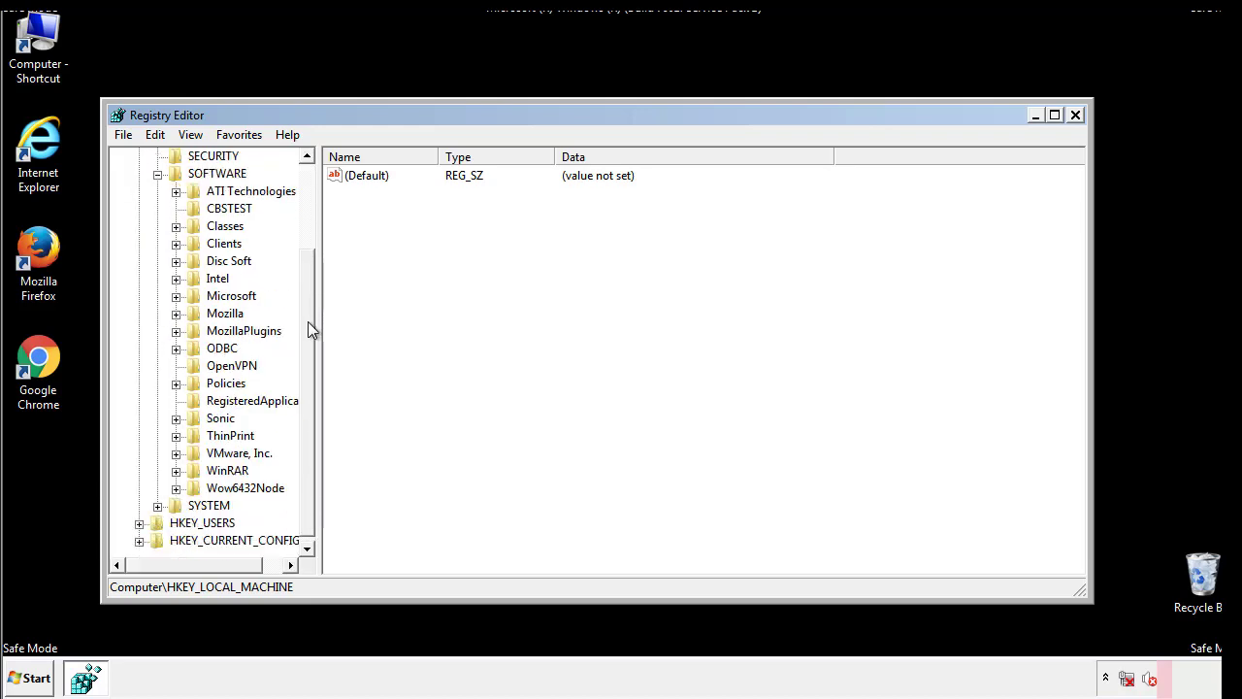
click(176, 297)
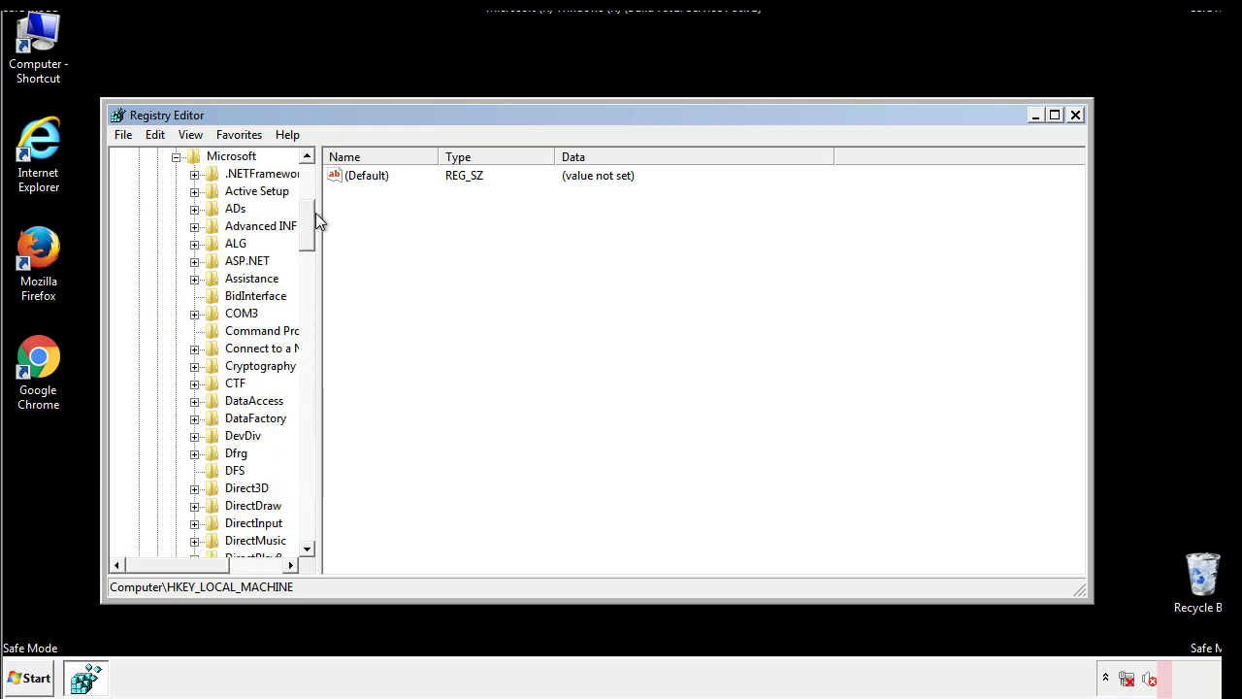
drag(305, 242, 305, 502)
click(195, 297)
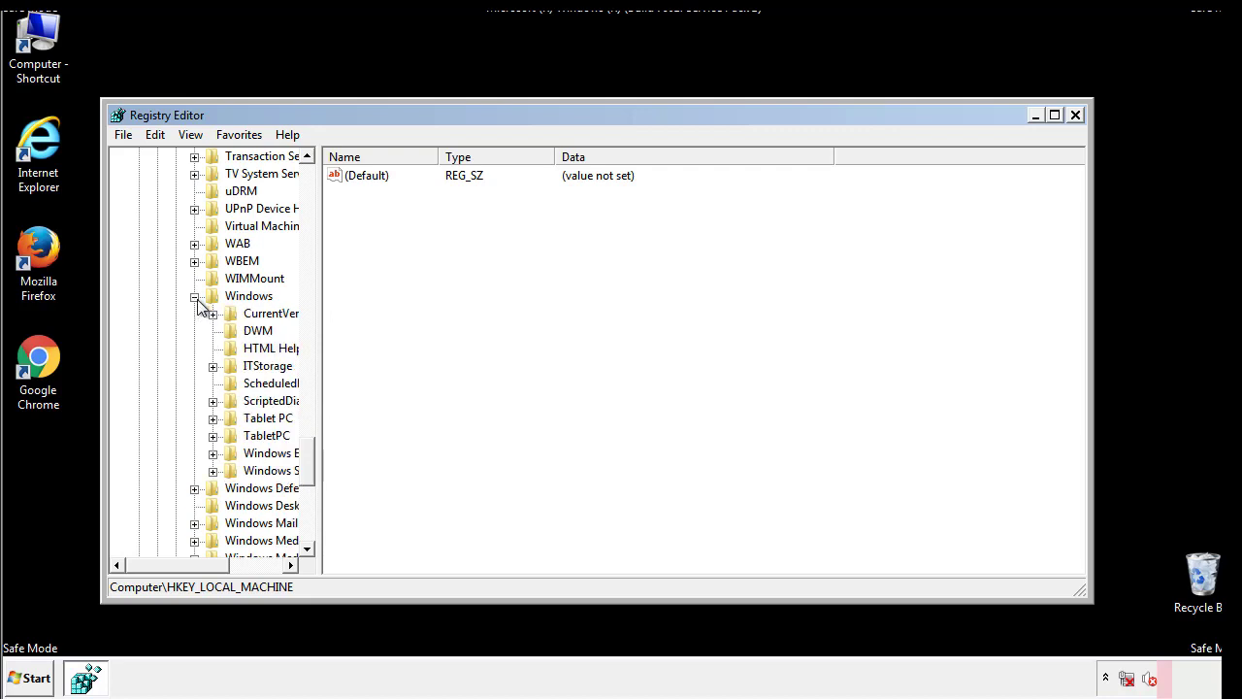
drag(170, 566, 198, 569)
click(163, 313)
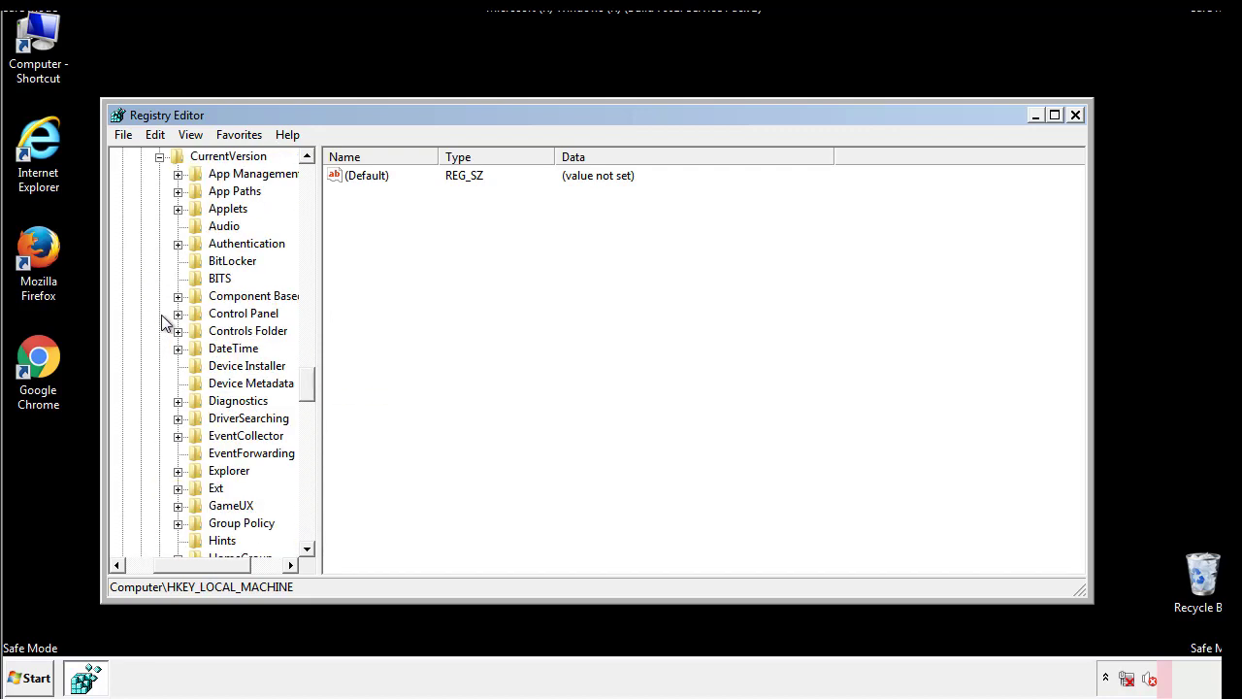
drag(316, 385, 305, 443)
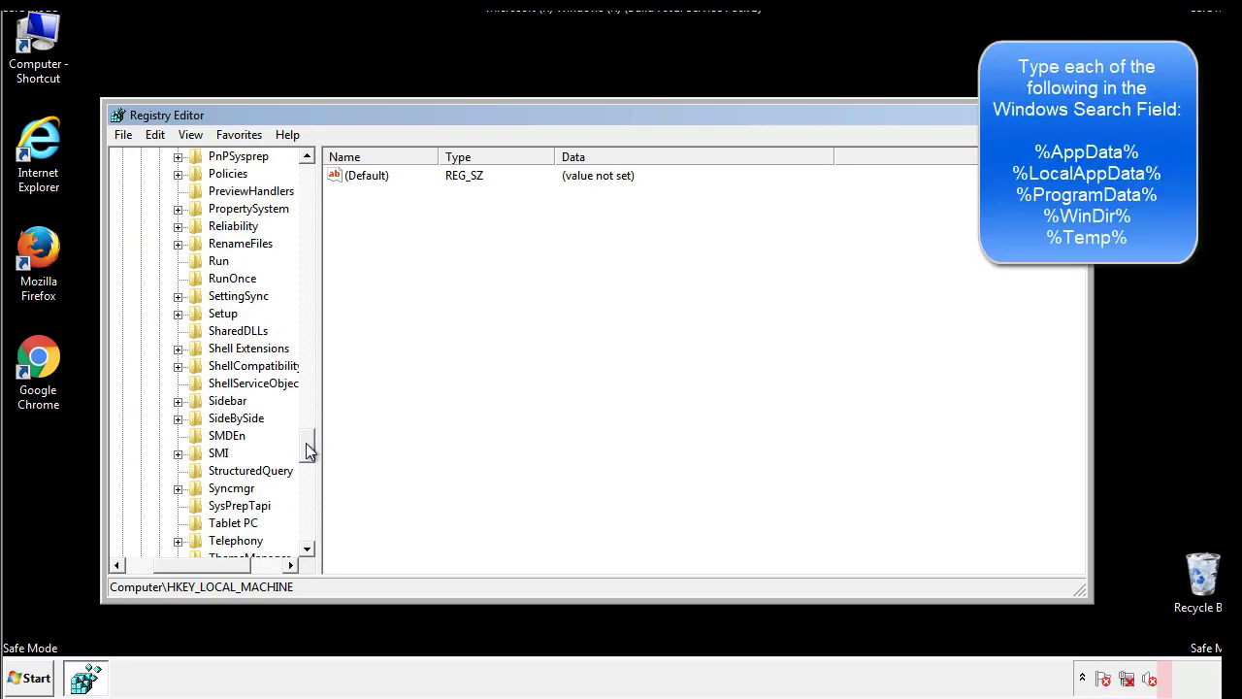
Delete the tappi.loc value from the HKLM Run key, keeping only default and VMware entries.
click(202, 262)
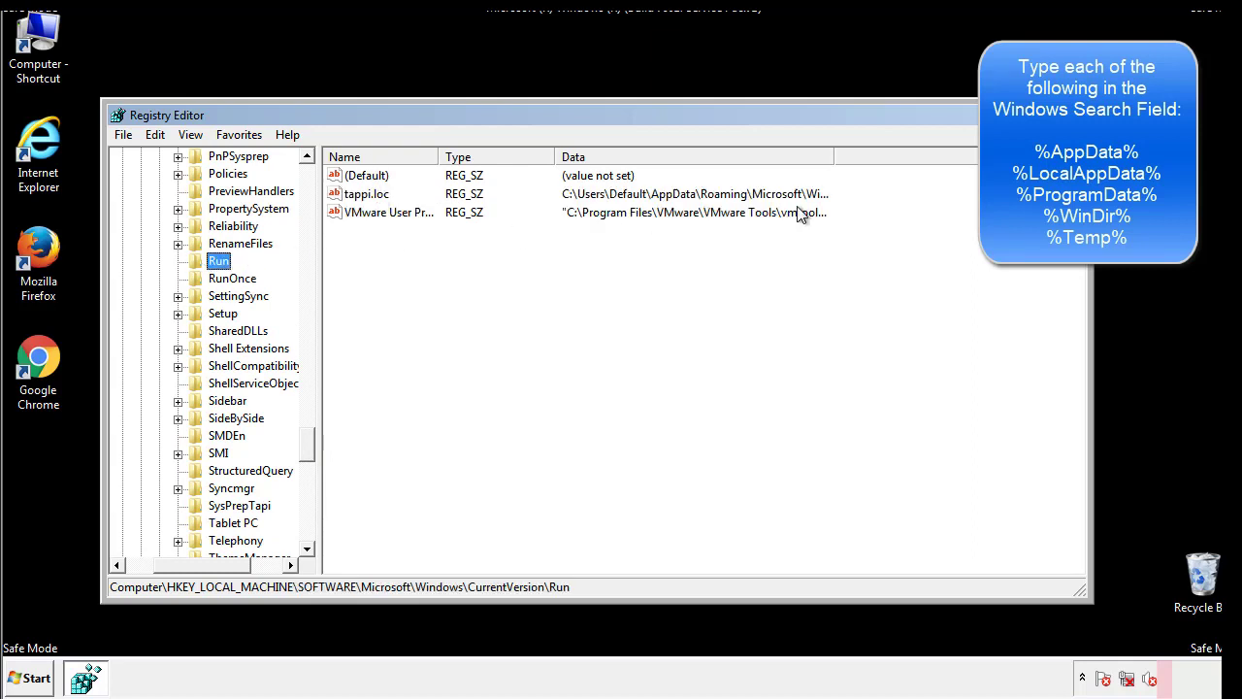
click(368, 200)
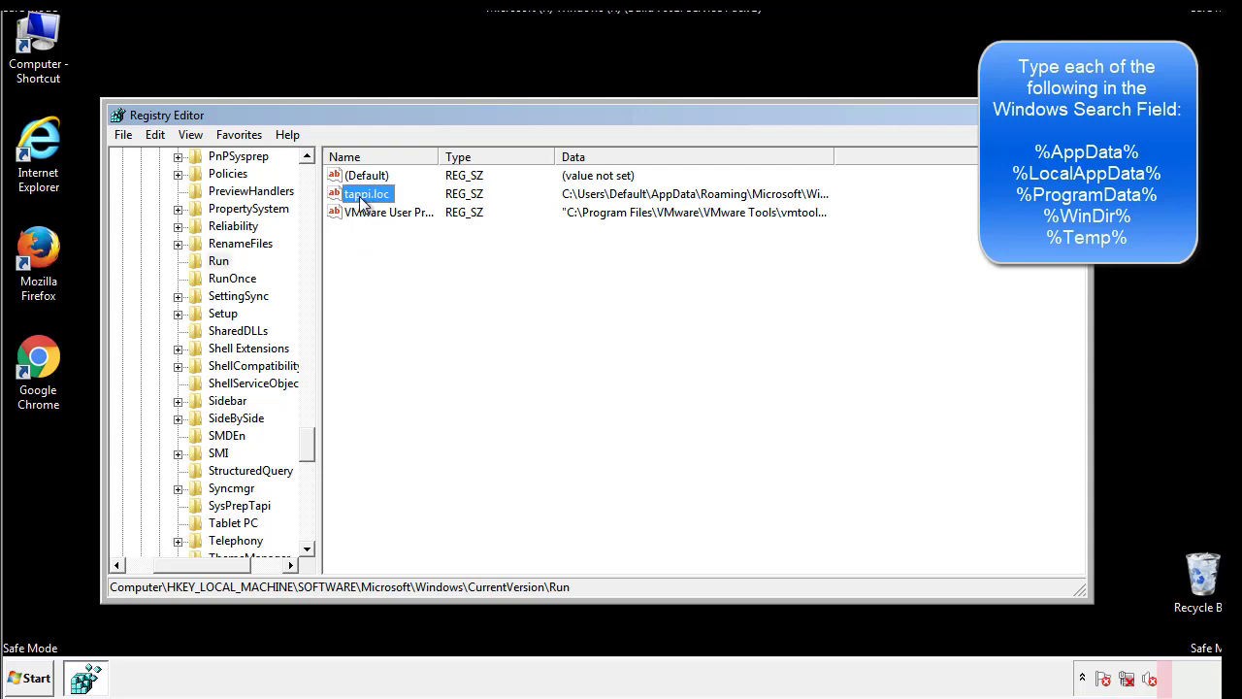
right_click(359, 197)
click(387, 250)
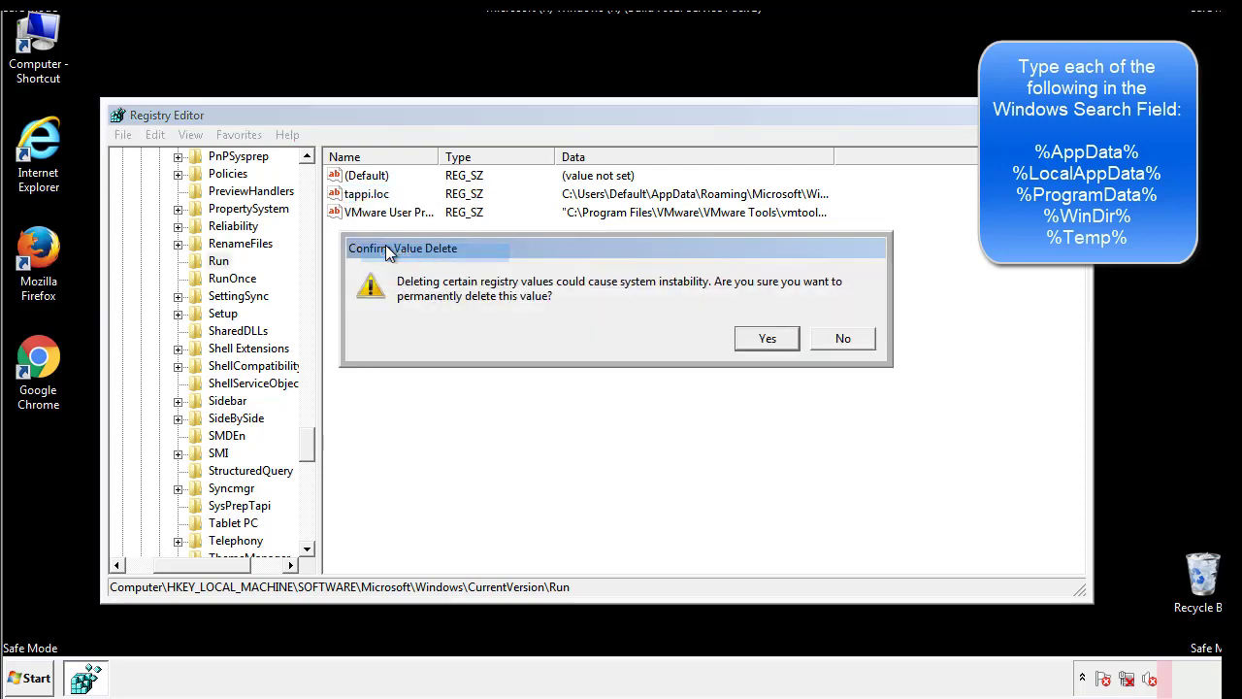
click(756, 340)
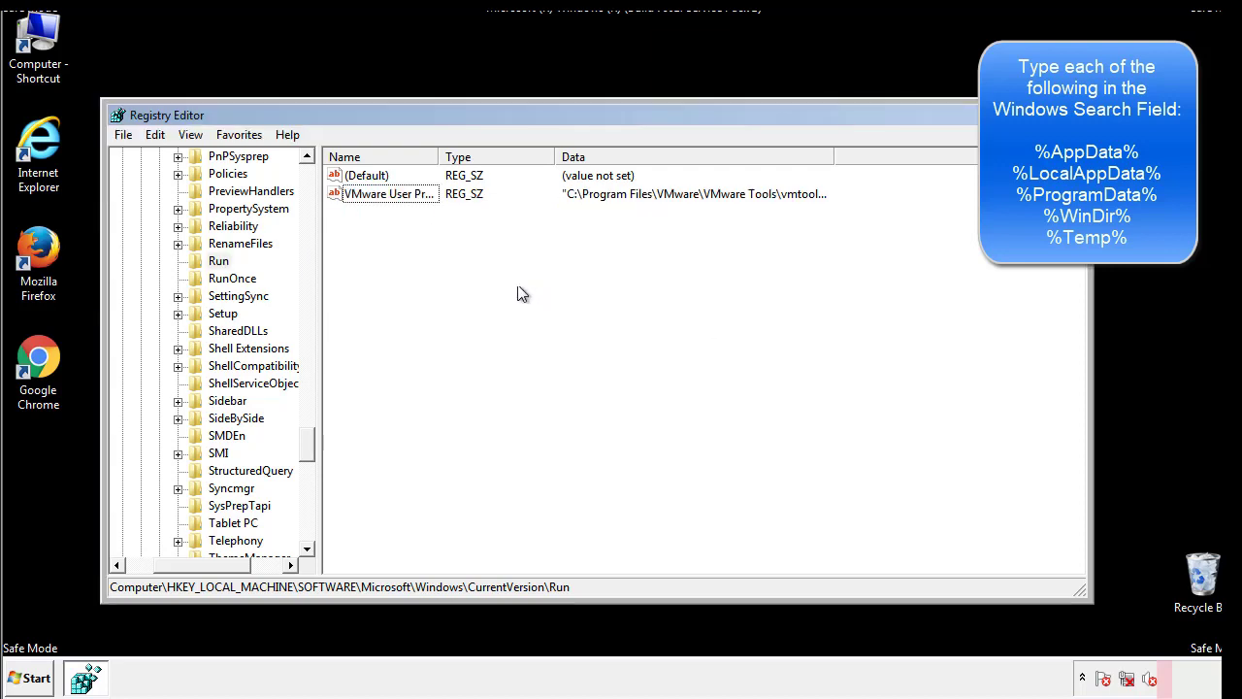
drag(307, 438, 307, 526)
drag(210, 569, 155, 573)
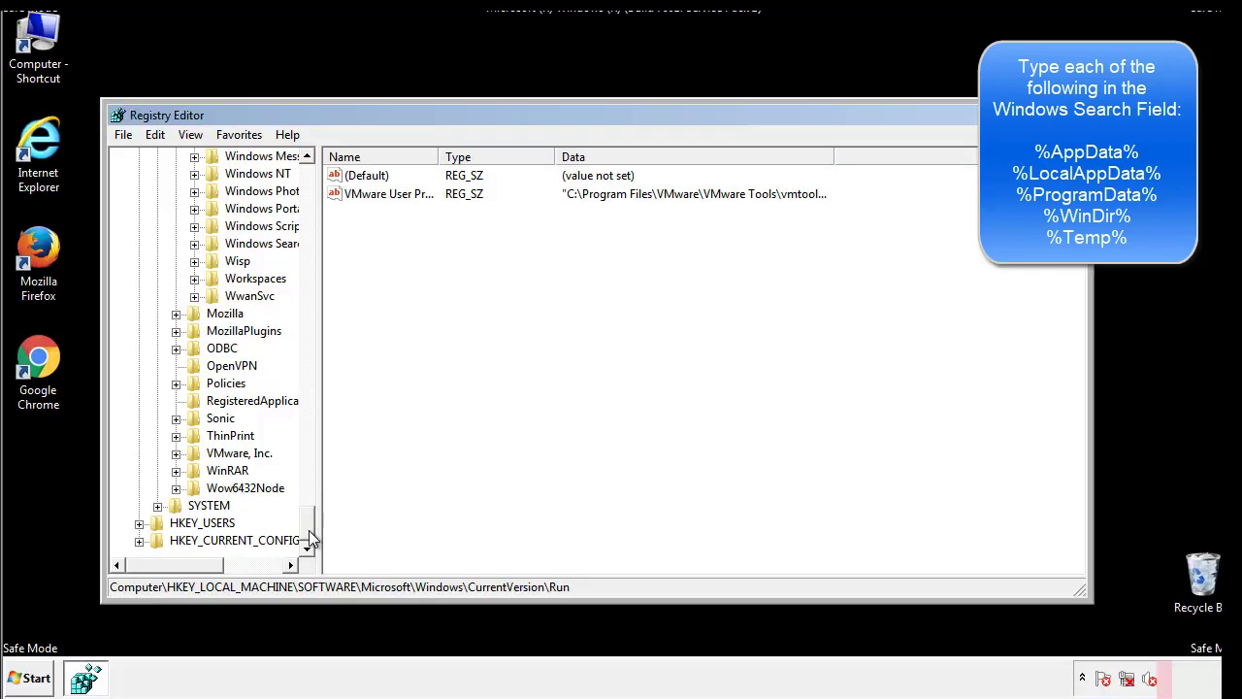
drag(312, 536, 317, 184)
Collapse HKEY_LOCAL_MACHINE and expand HKEY_CURRENT_USER\Software\Microsoft\Windows\CurrentVersion.
click(138, 207)
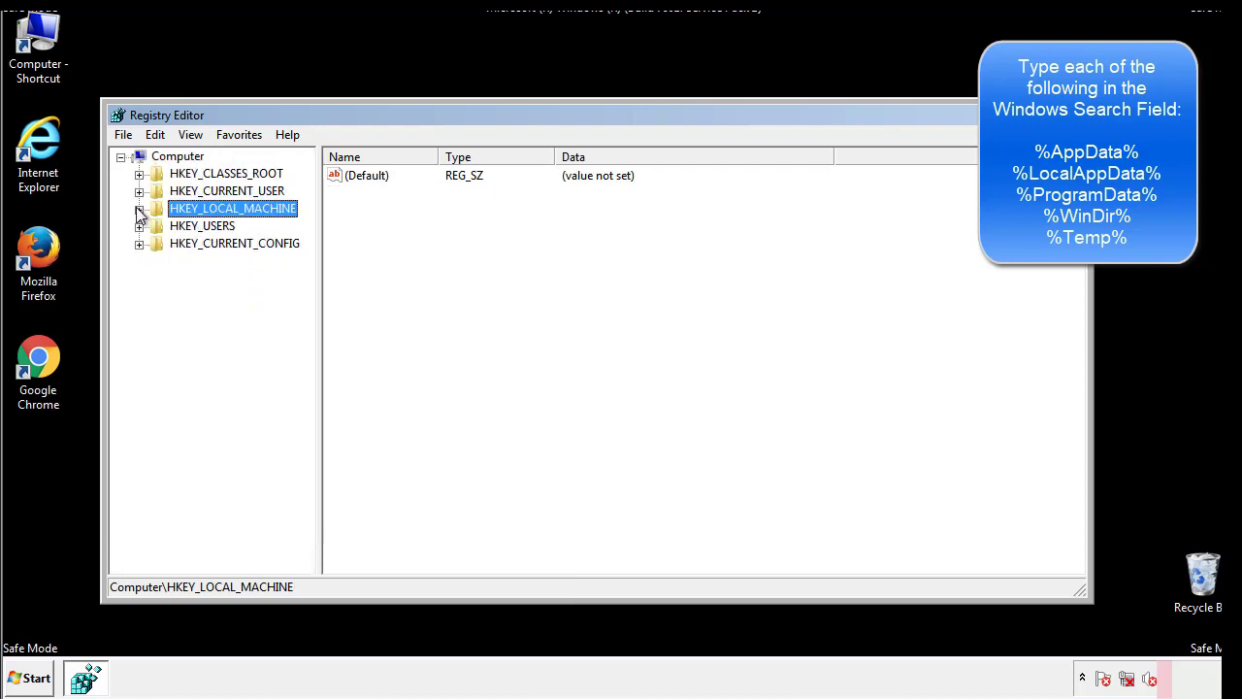
click(139, 192)
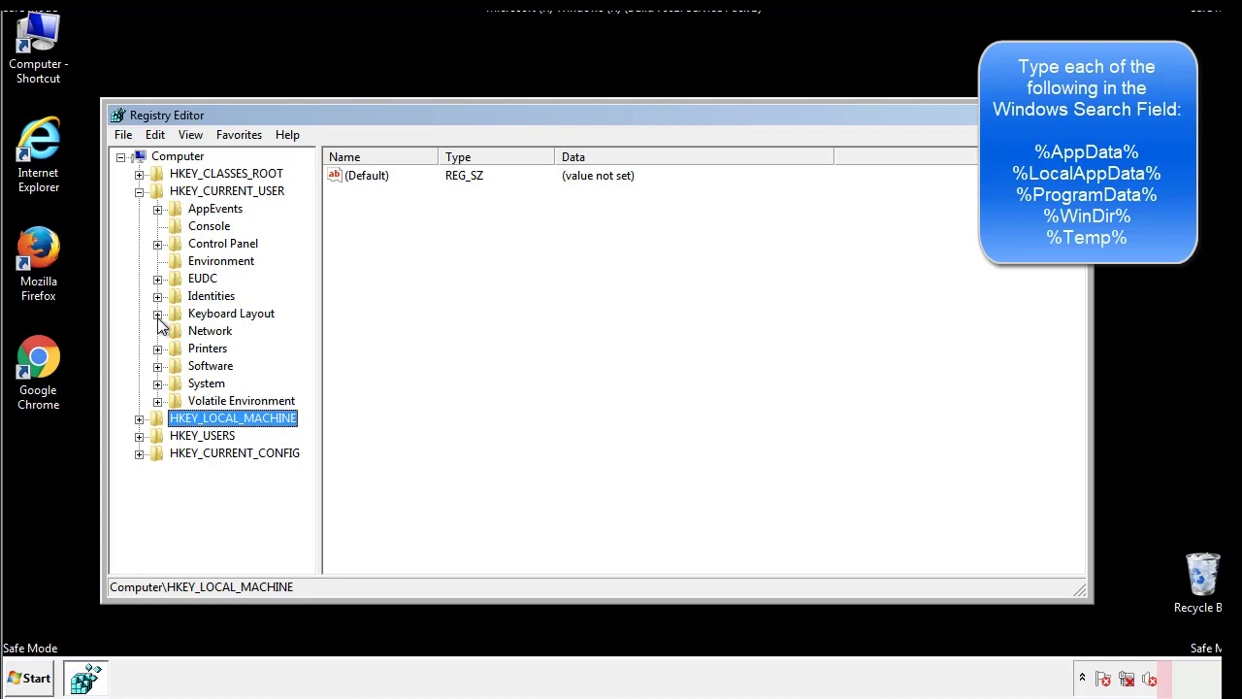
click(157, 366)
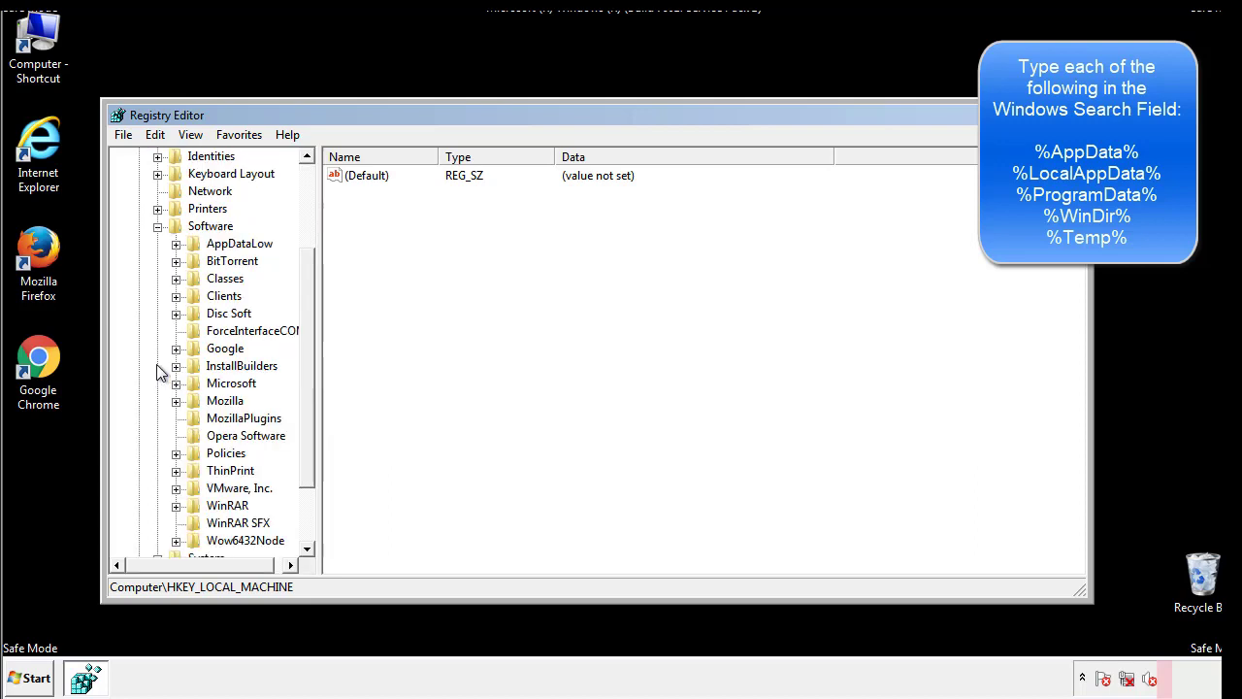
drag(305, 352, 305, 370)
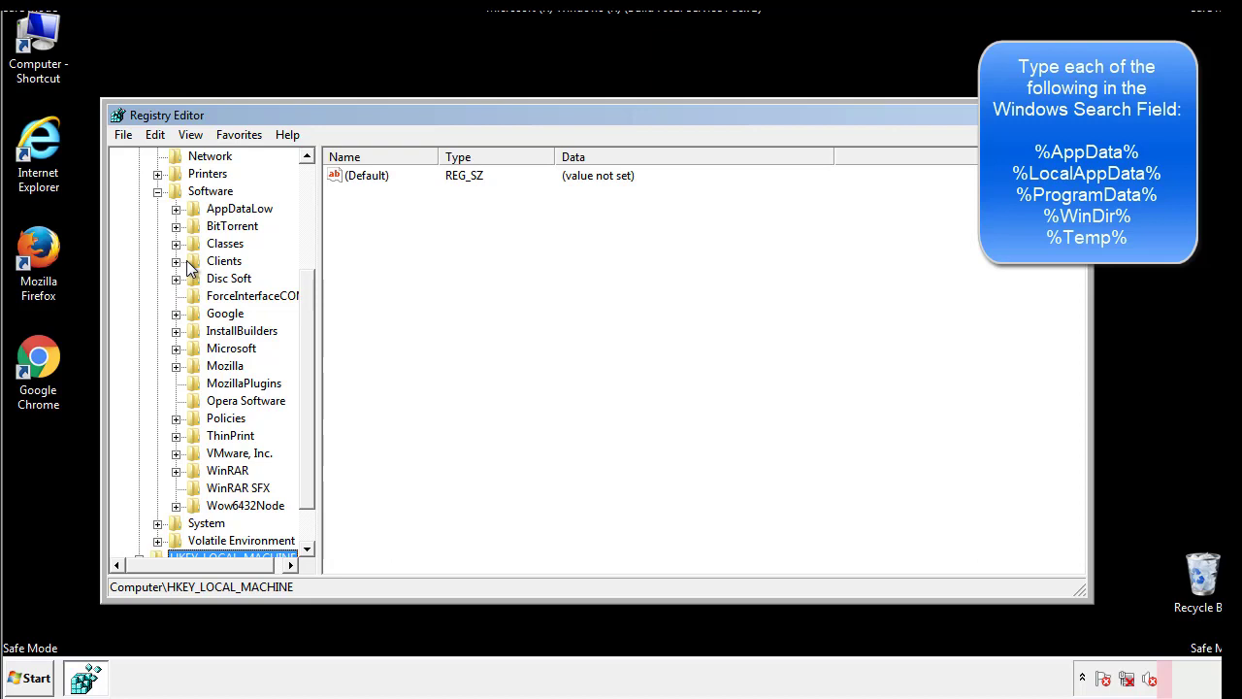
click(176, 349)
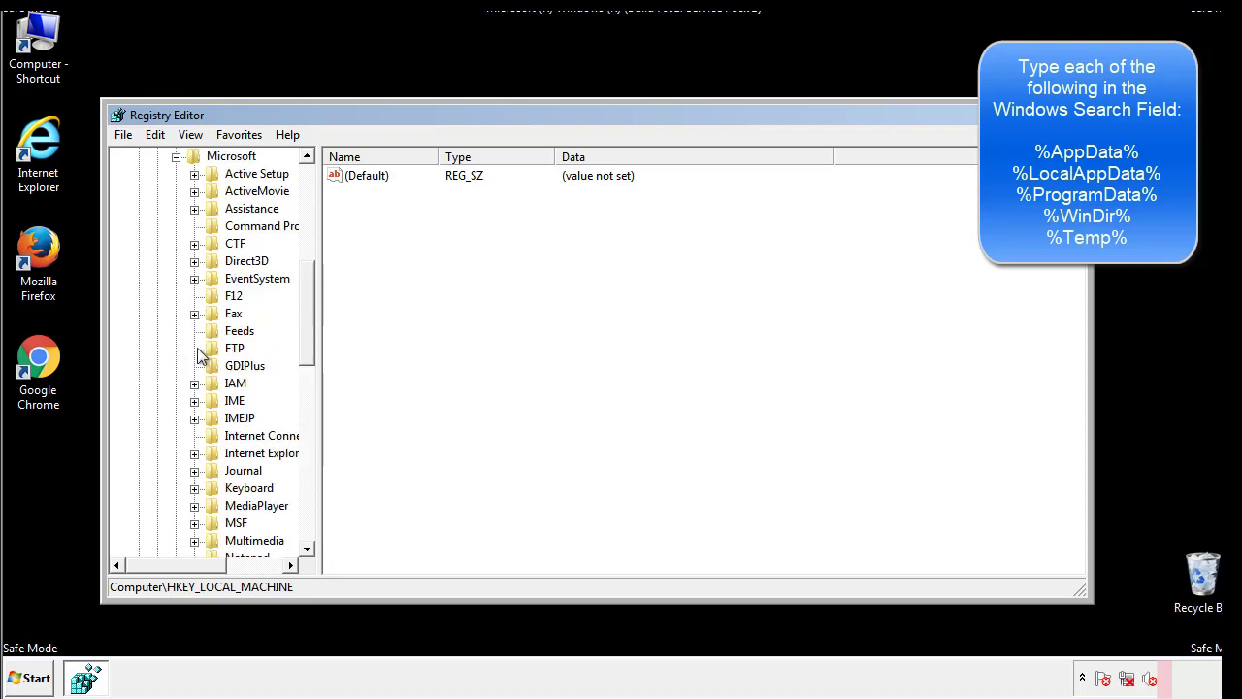
drag(305, 284, 308, 412)
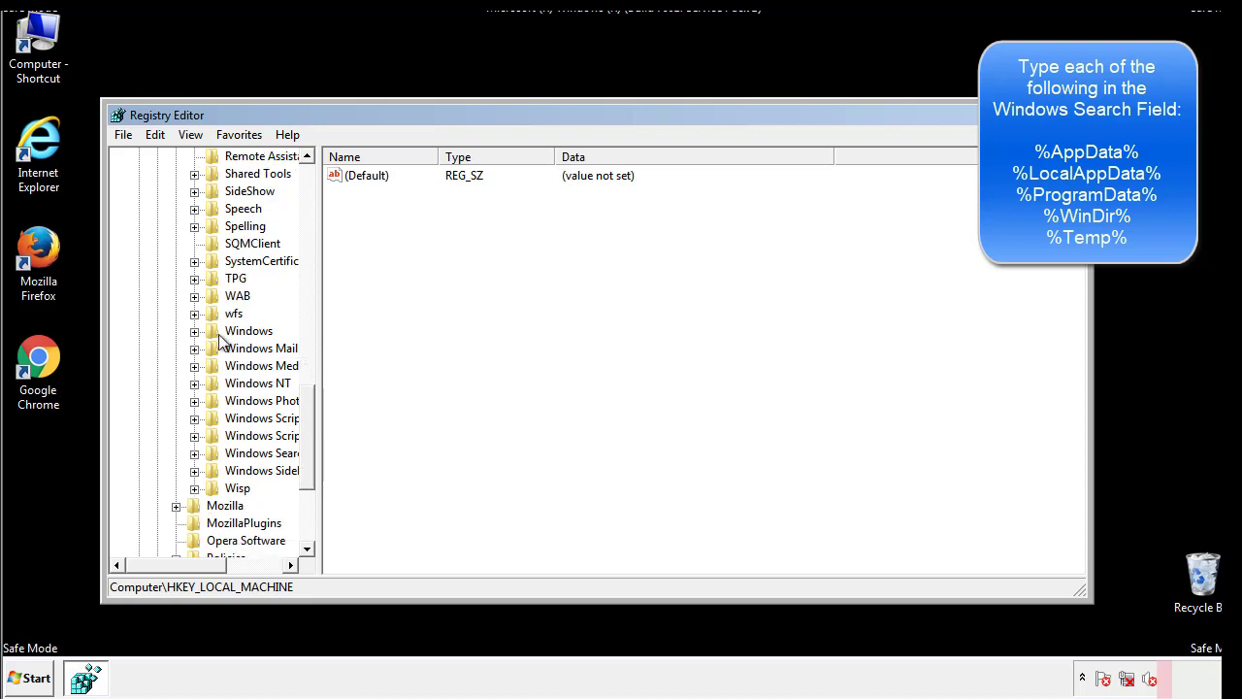
click(194, 331)
click(213, 349)
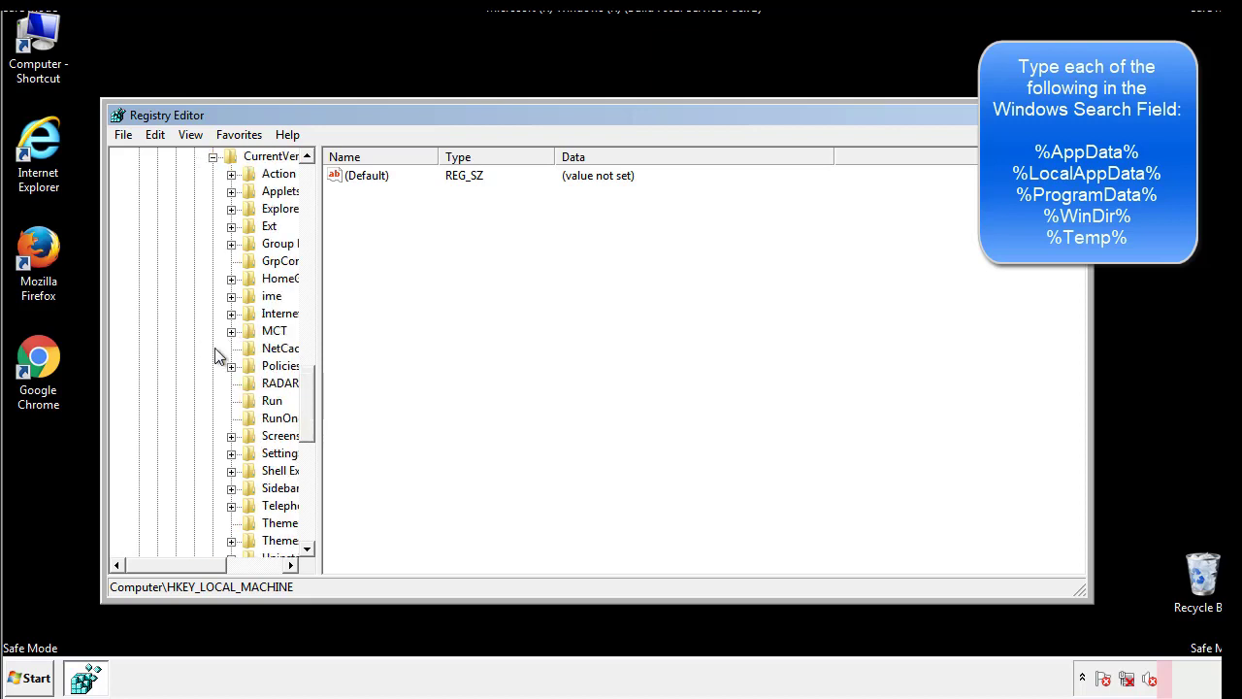
drag(188, 569, 218, 564)
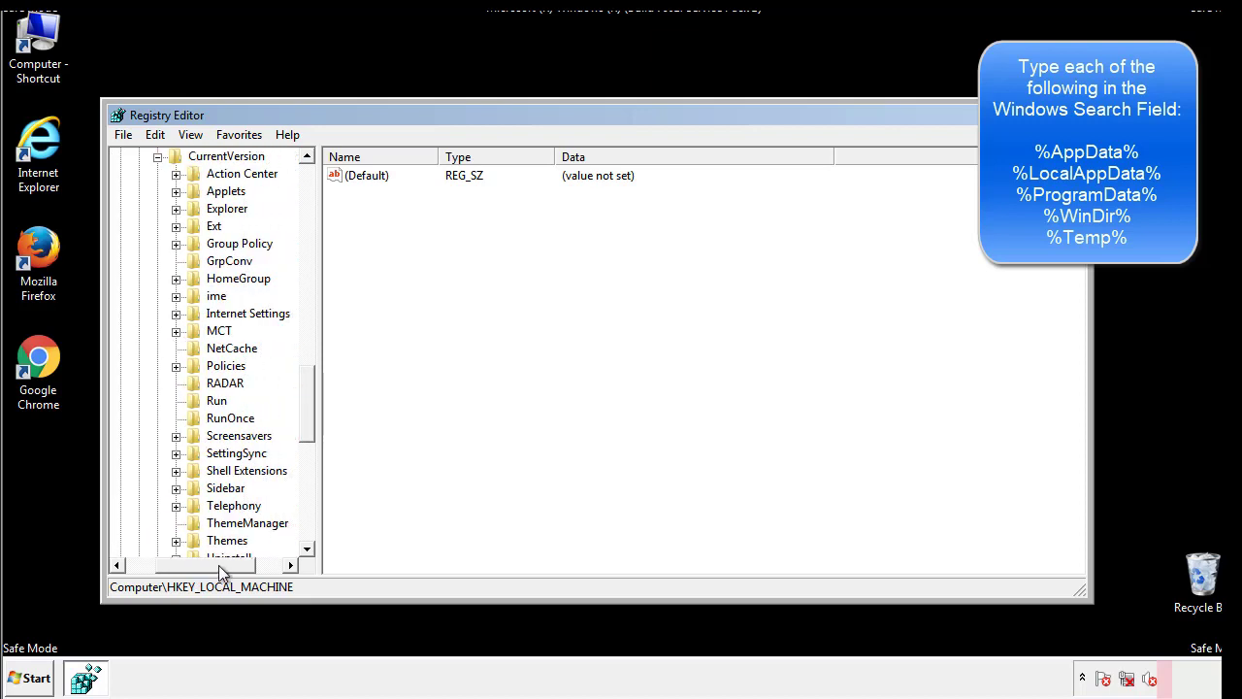
Review the current user's Run key, holding only DAEMON Tools, then collapse Windows.
click(211, 396)
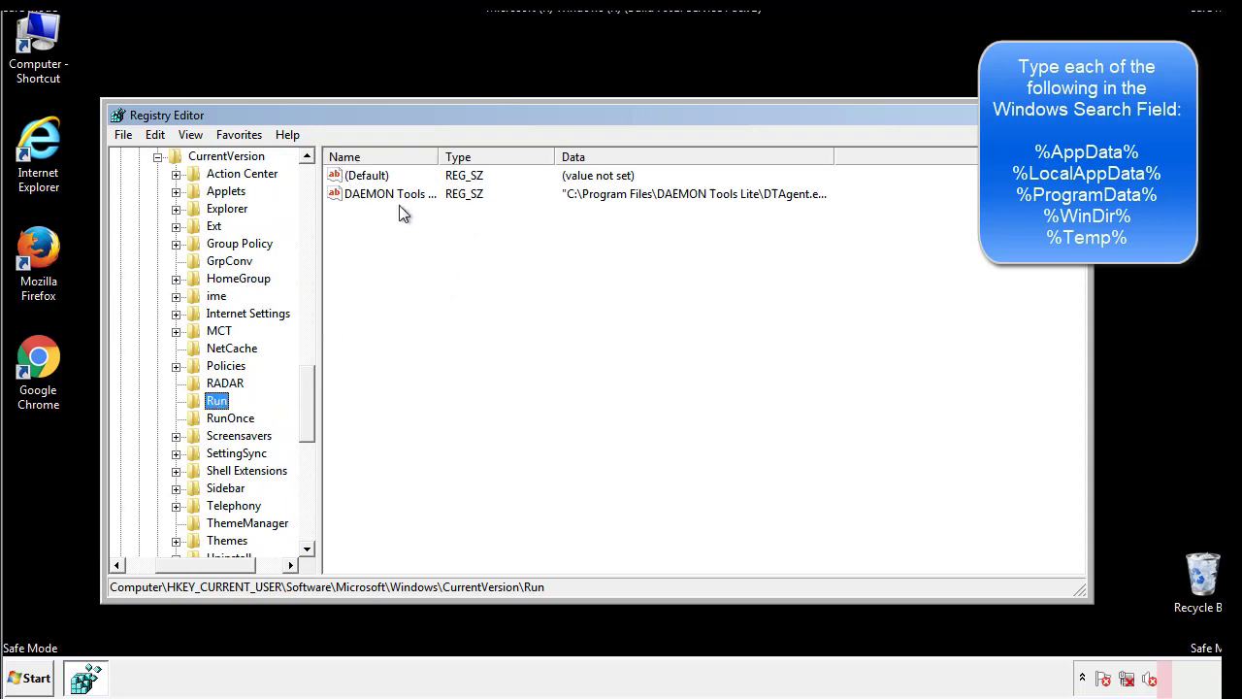
click(529, 227)
drag(206, 562, 181, 564)
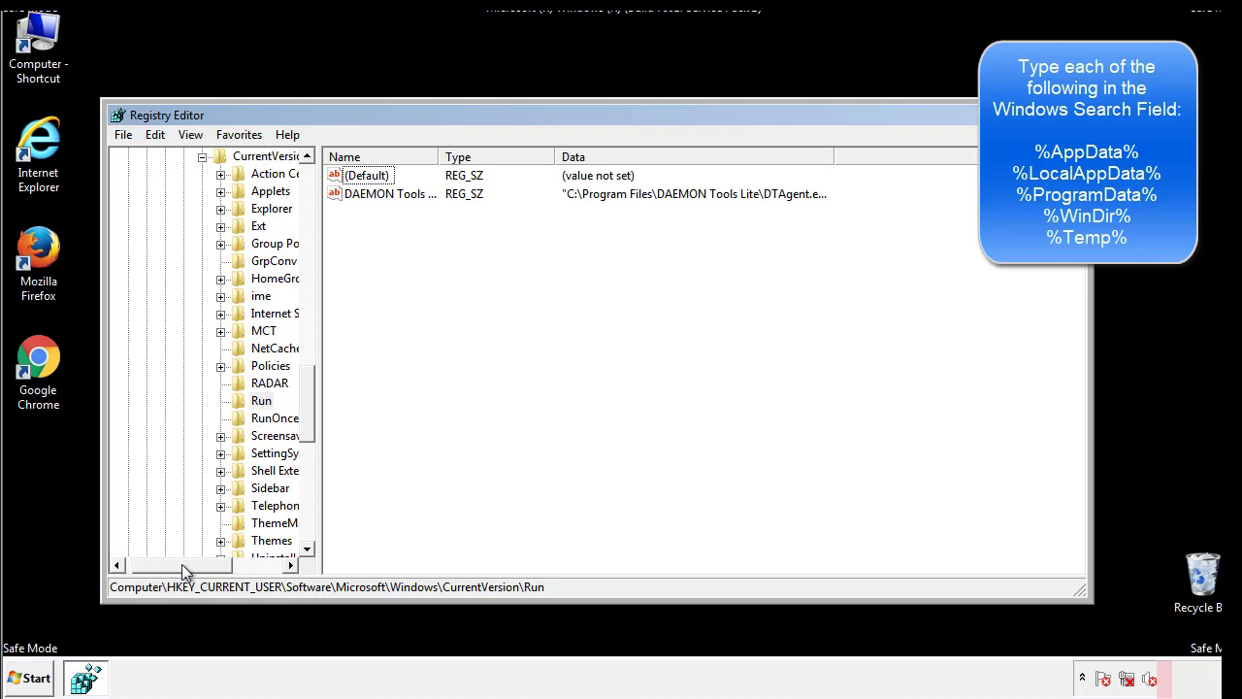
drag(311, 421, 306, 405)
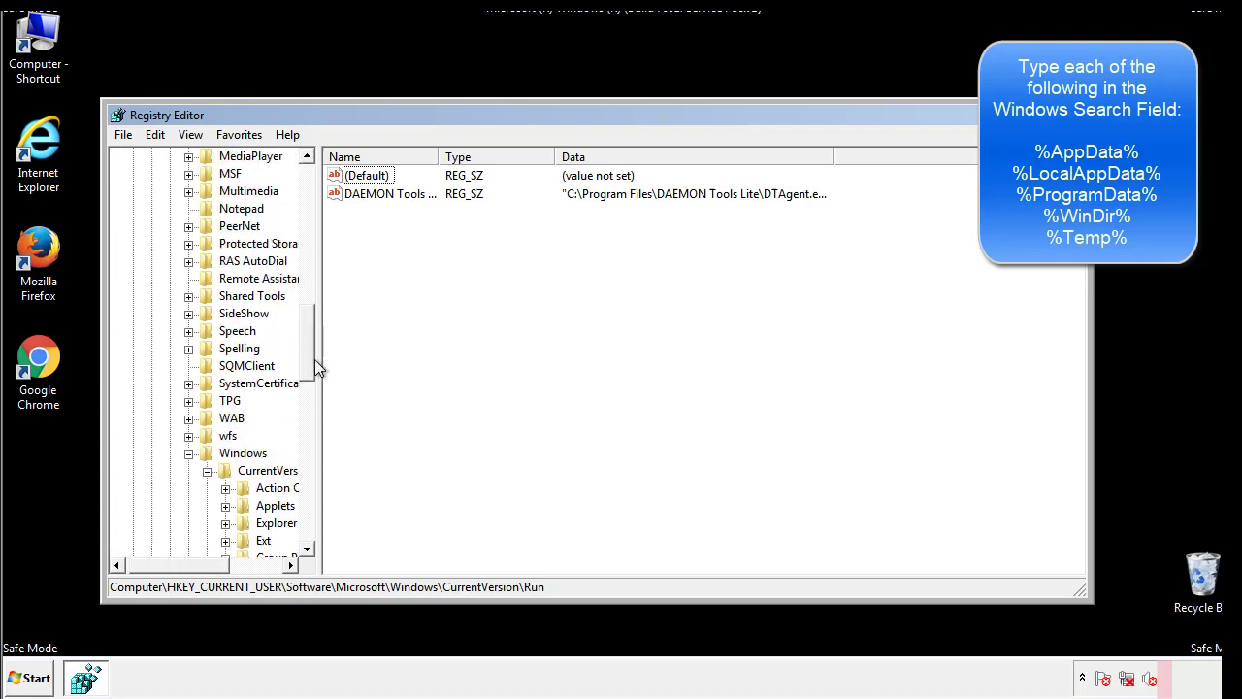
click(189, 453)
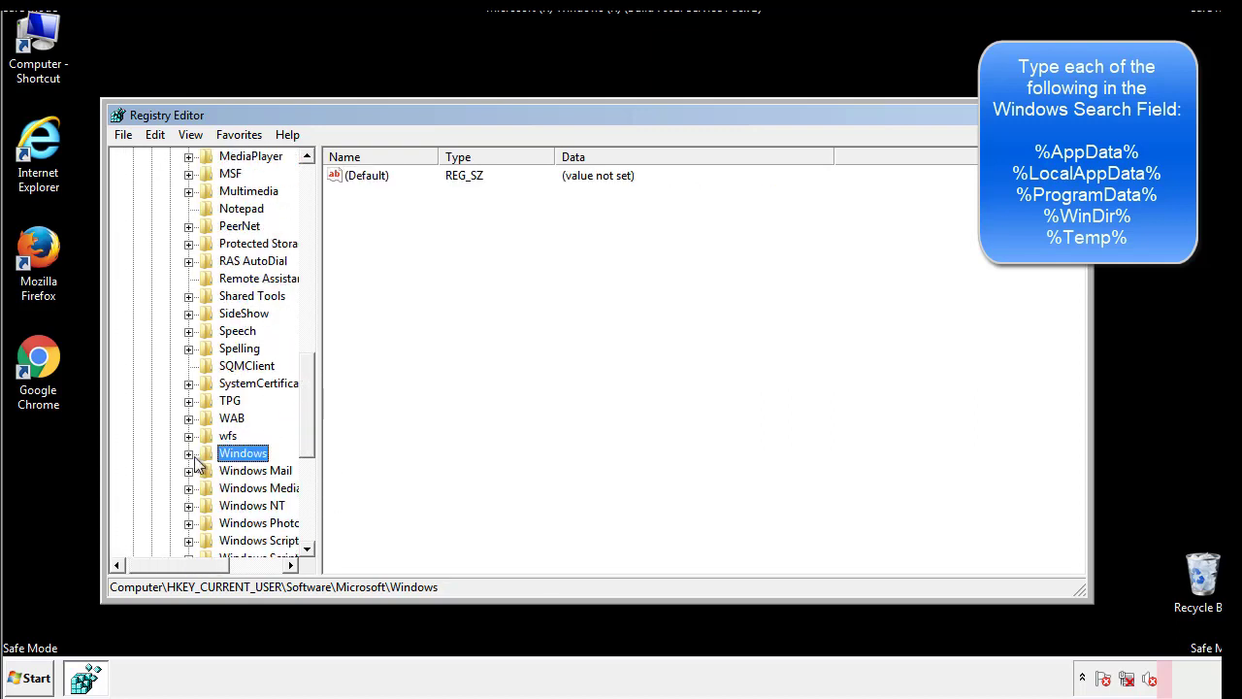
drag(312, 432, 313, 239)
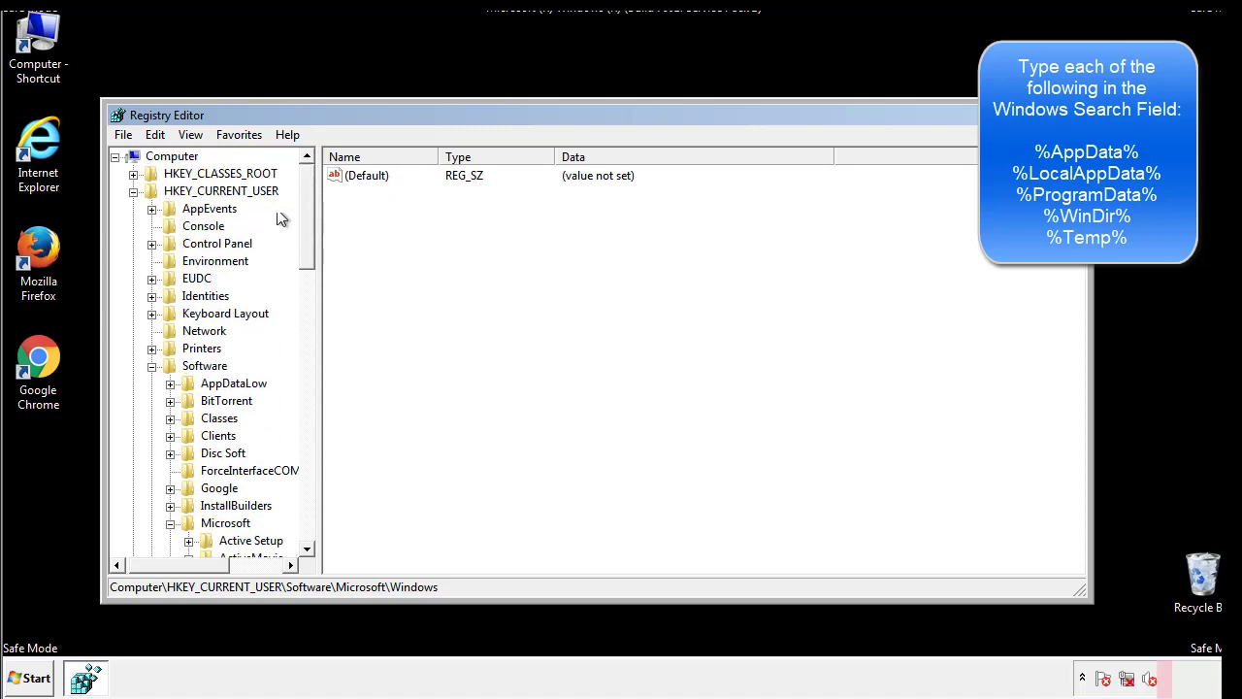
Search the registry for %temp% using Edit > Find.
click(155, 135)
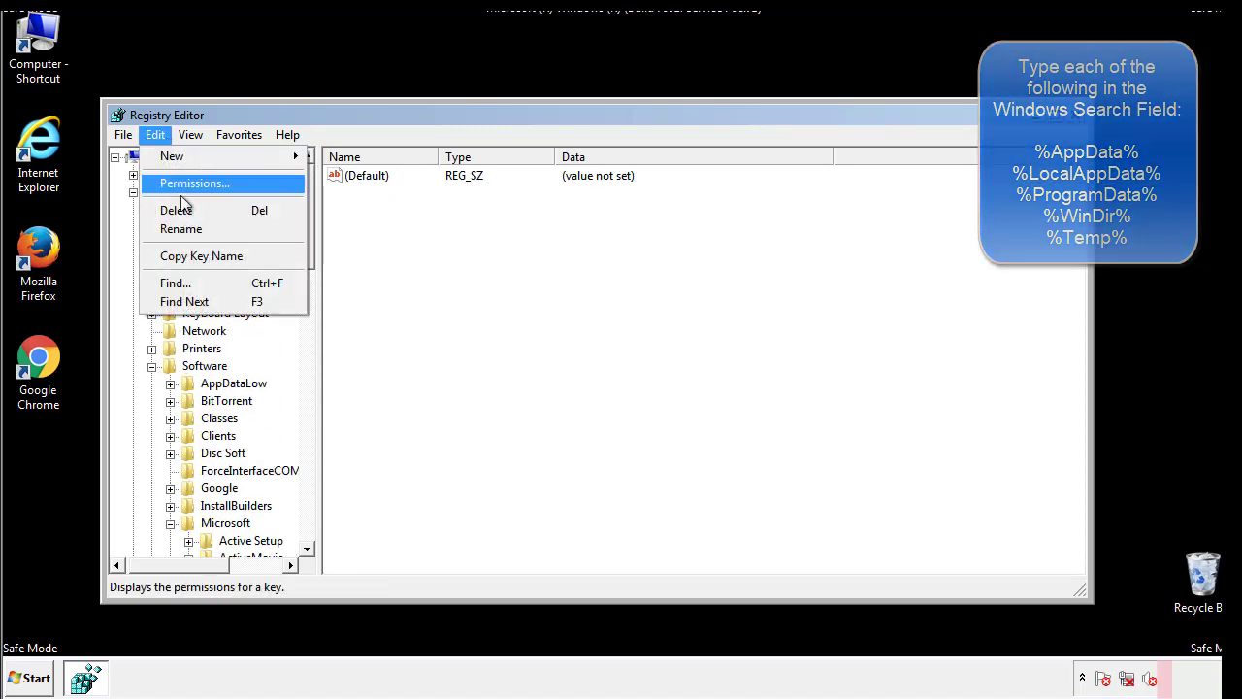
click(160, 282)
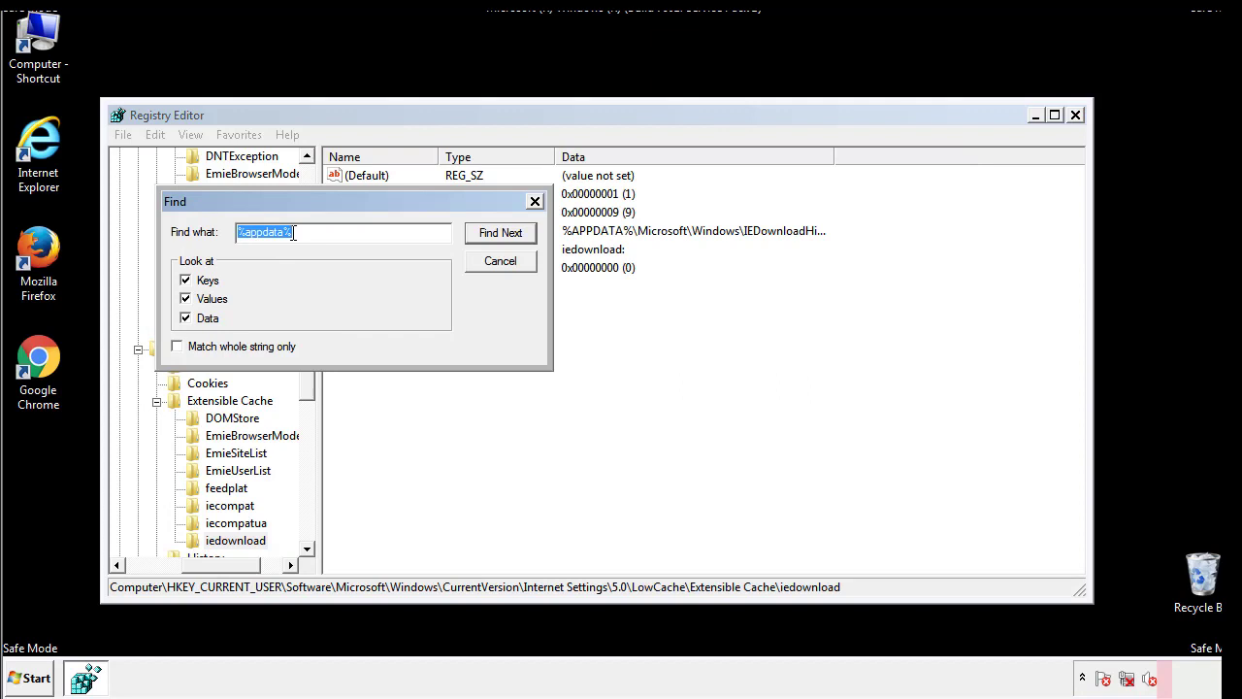
text(%temp%)
key(Return)
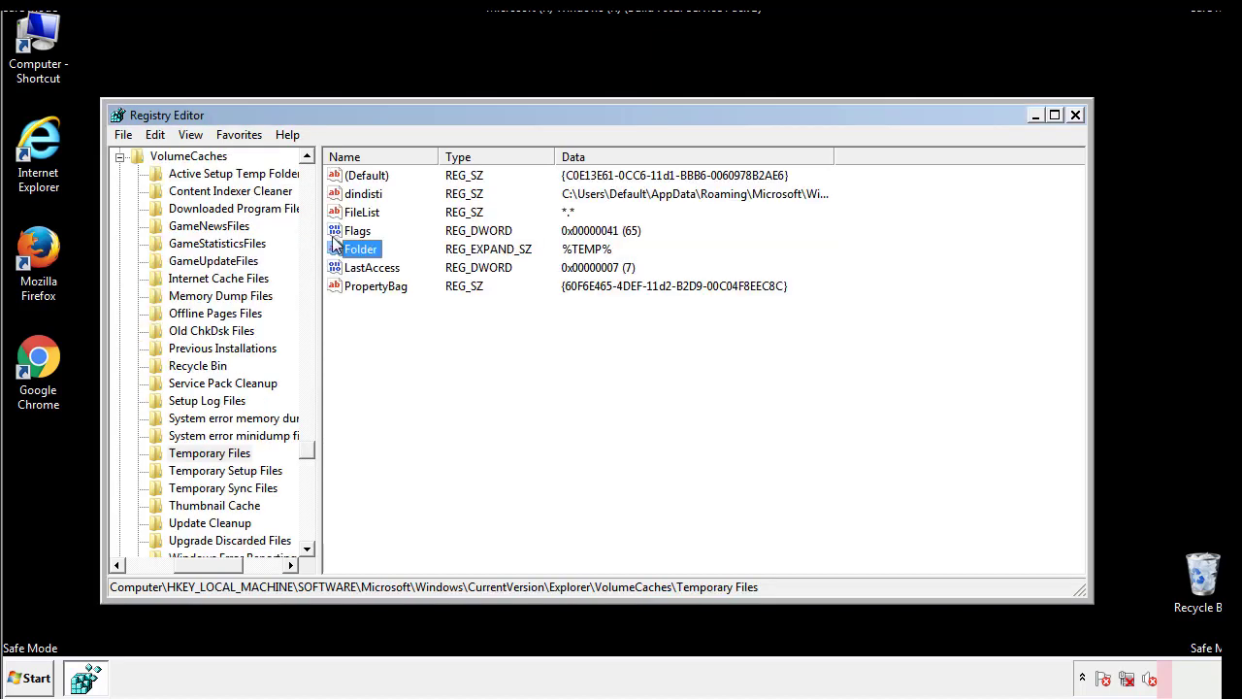
Delete all values of the VolumeCaches Temporary Files key, leaving only (Default).
click(514, 342)
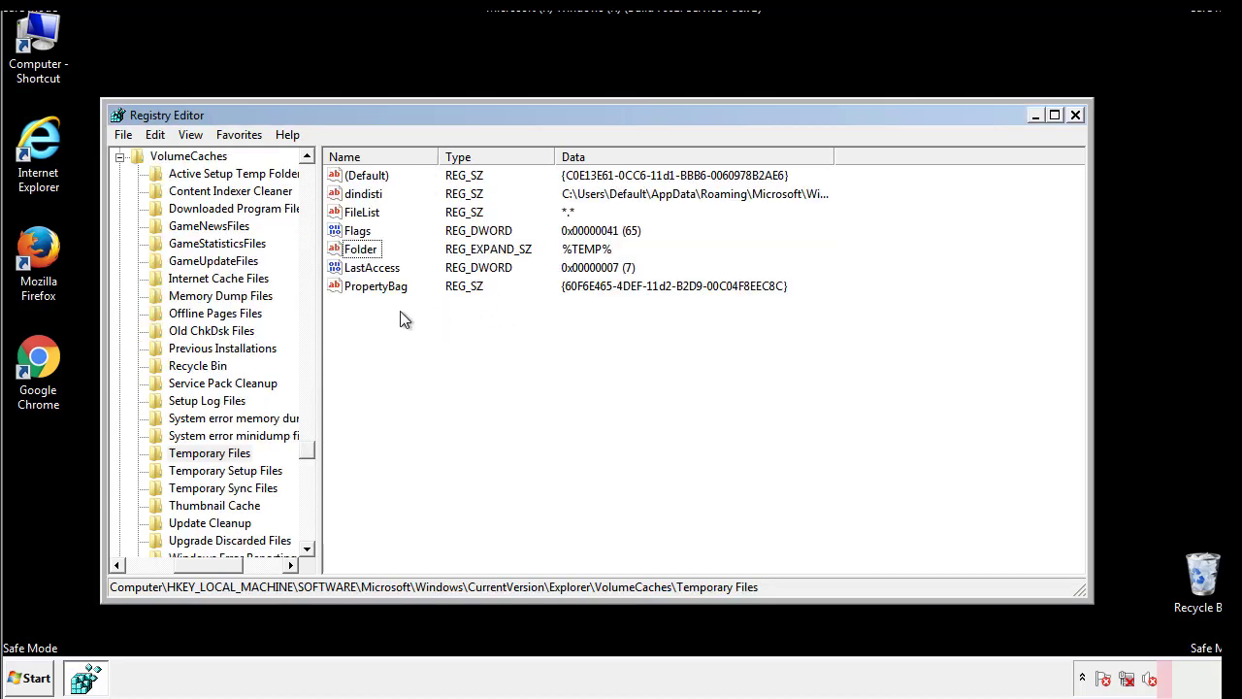
drag(400, 312, 351, 177)
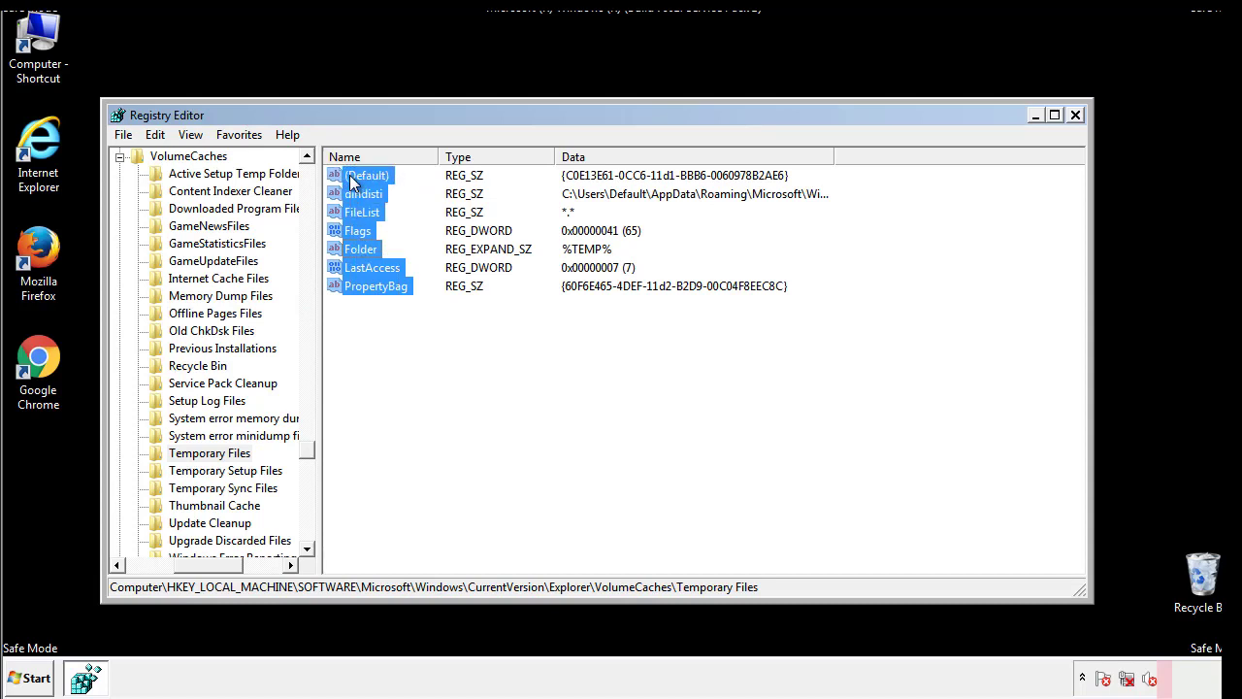
right_click(351, 176)
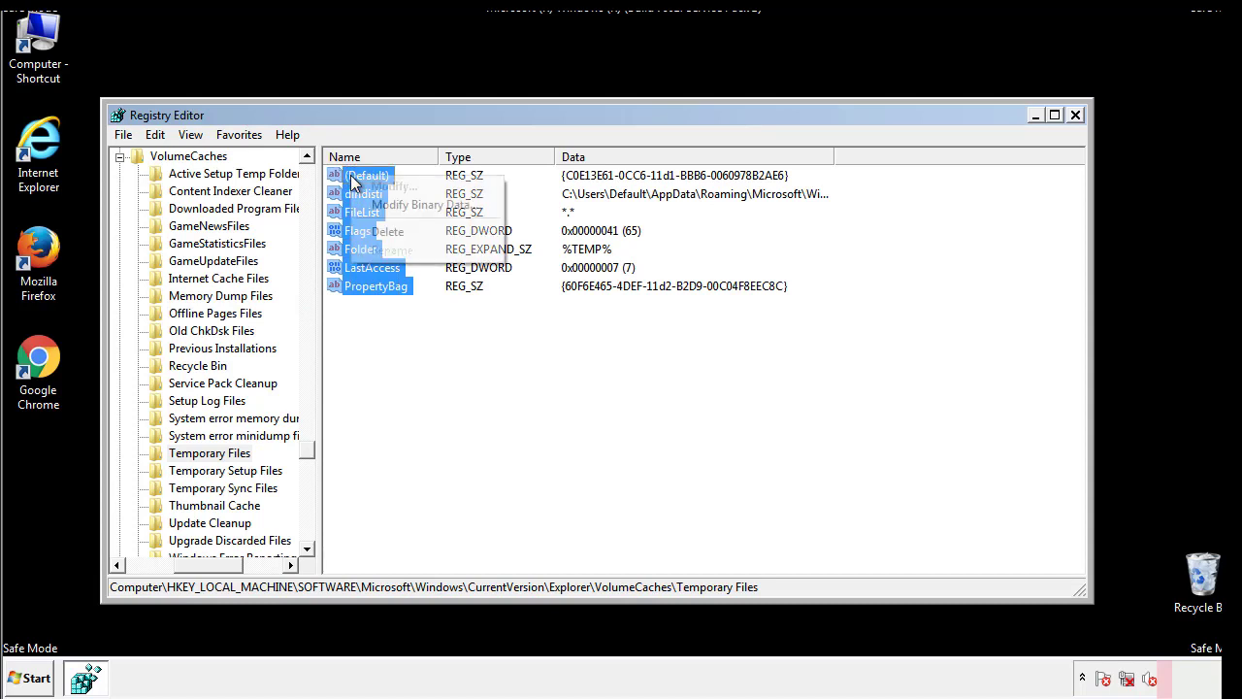
click(378, 229)
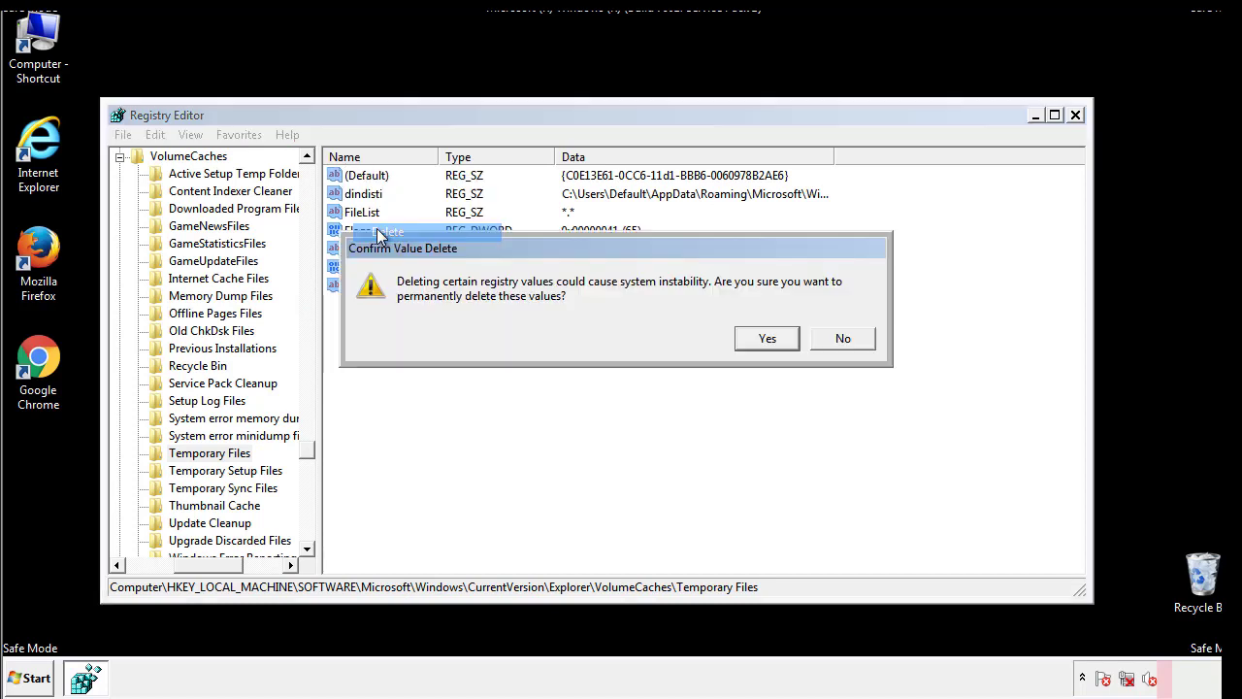
click(786, 337)
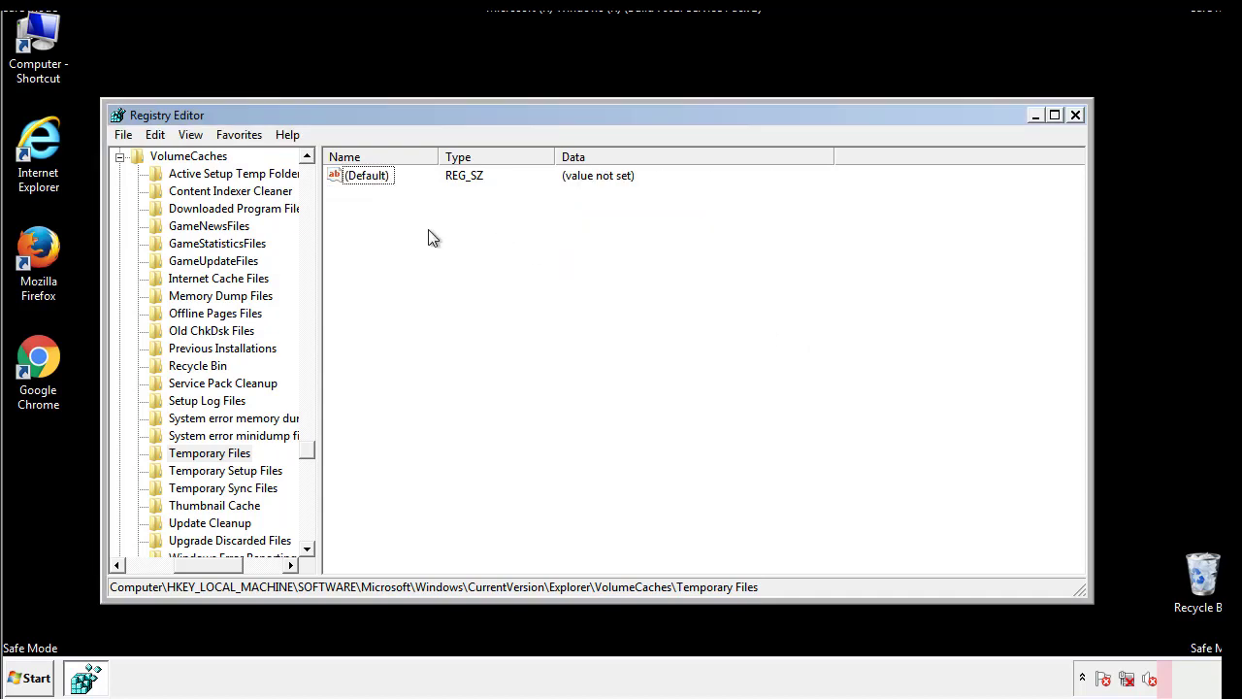
Close Registry Editor and relaunch System Configuration through an msconfig Start search.
click(1076, 116)
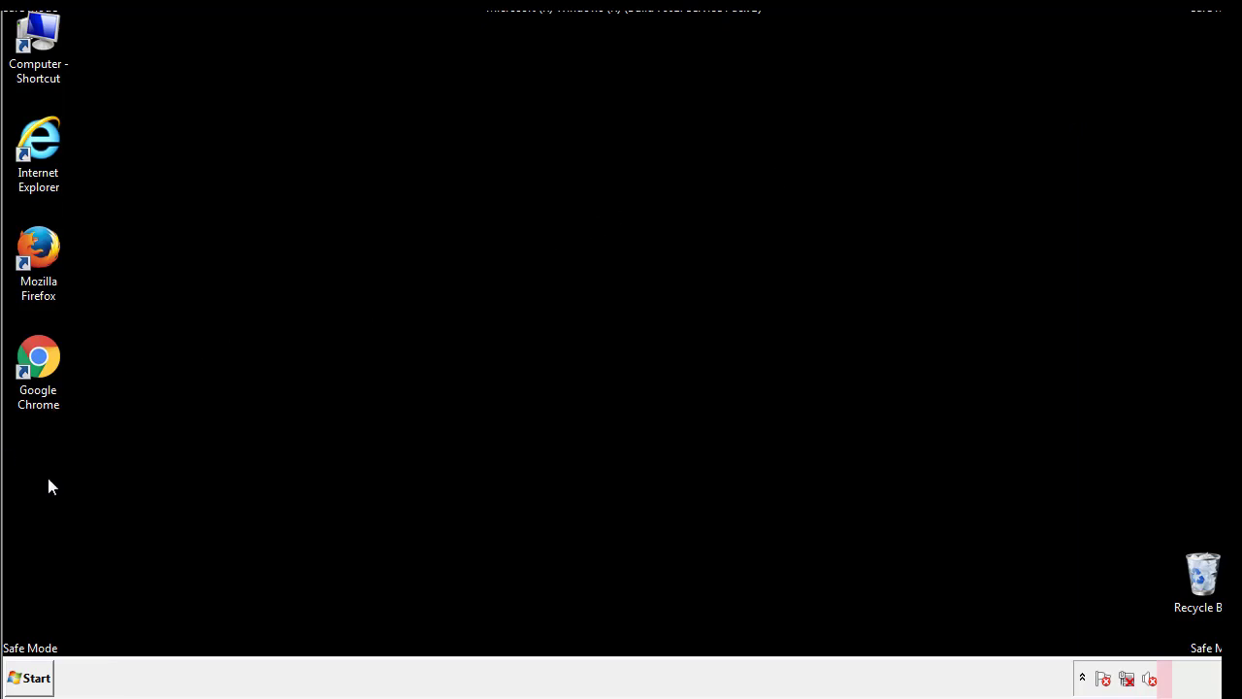
click(25, 679)
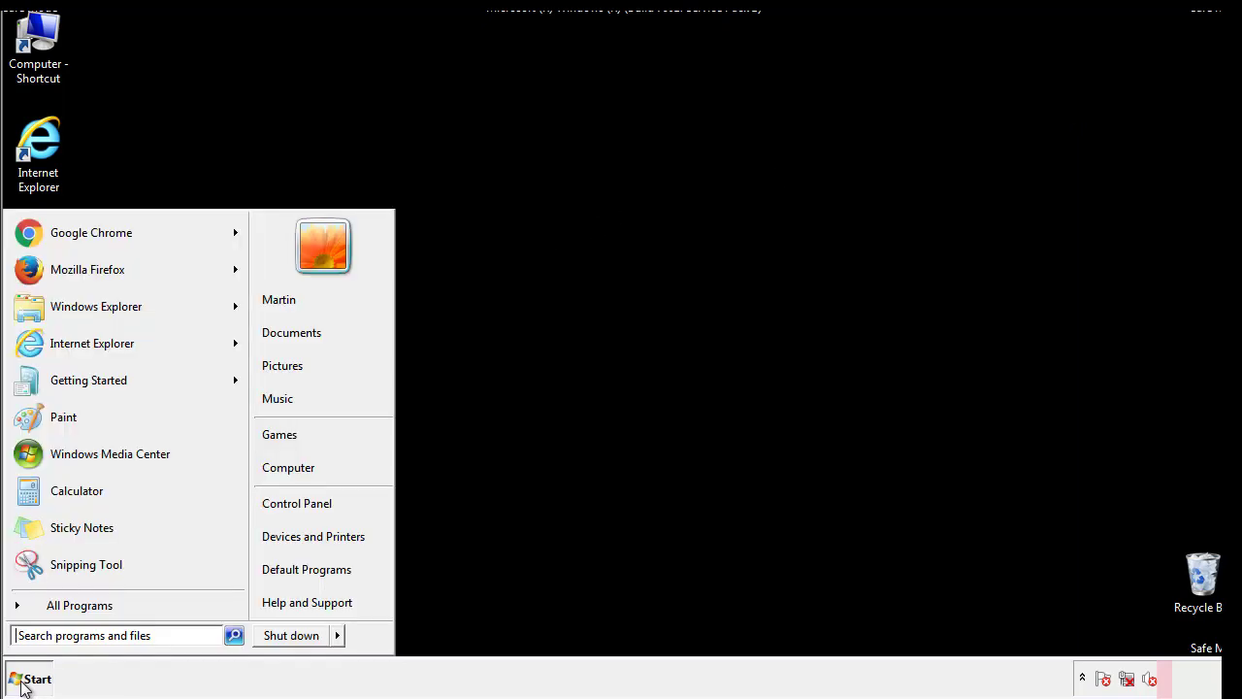
click(67, 635)
text(mscon)
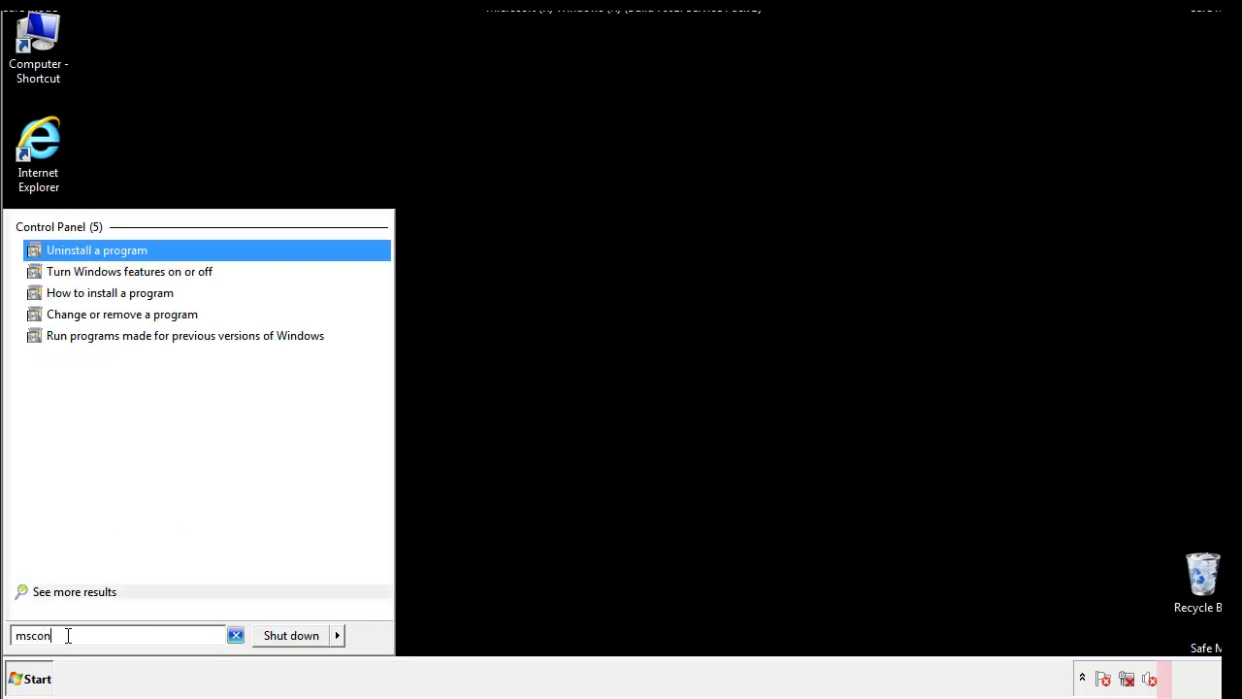
text(fgi)
key(BackSpace)
key(BackSpace)
text(ig)
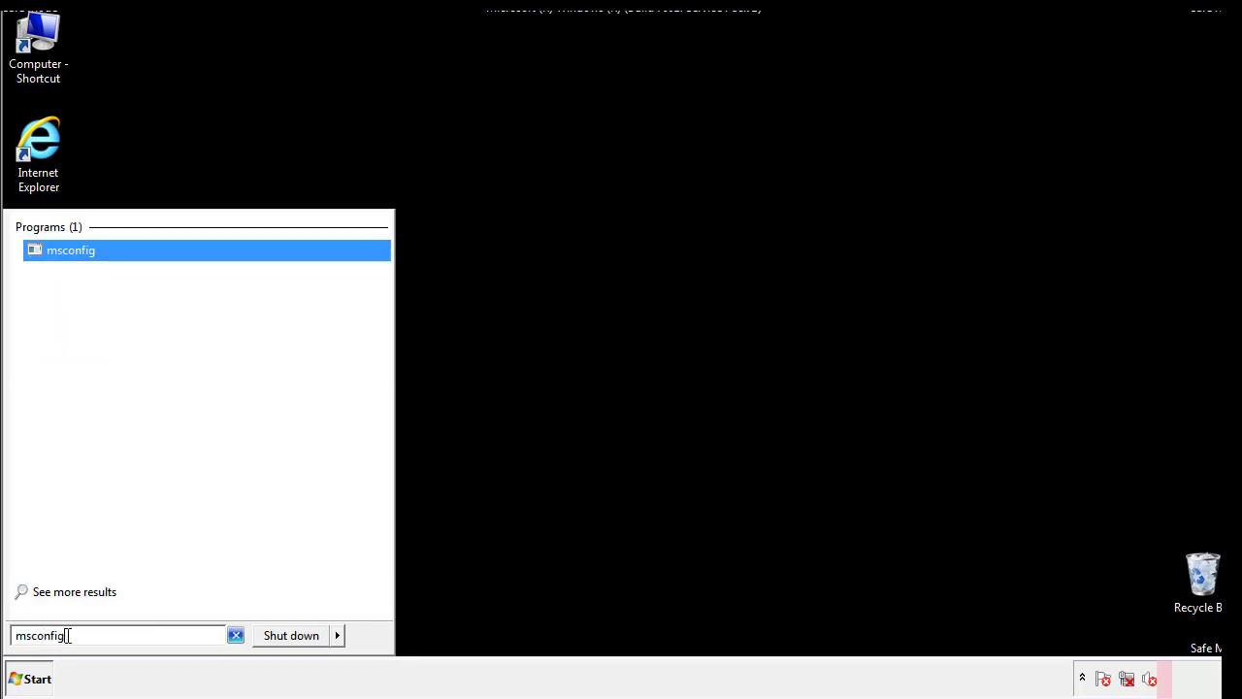
key(Return)
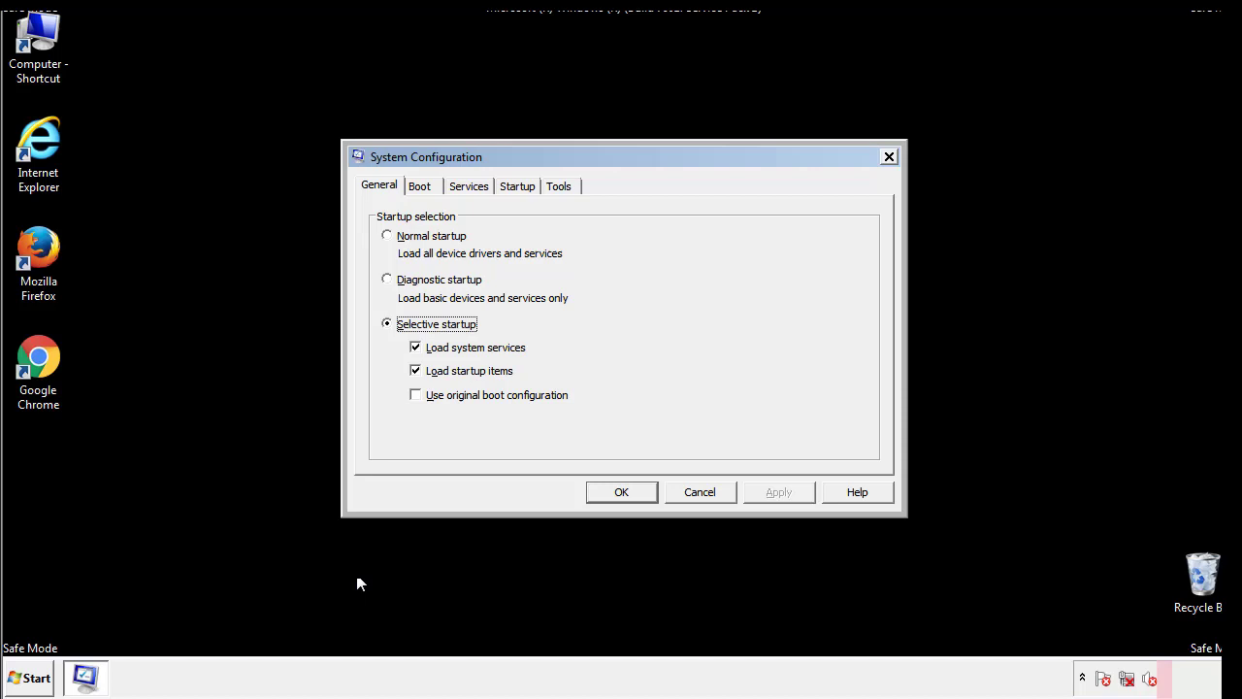
Uncheck Safe boot on the Boot tab, apply and close, then restart Windows 7 normally.
click(425, 186)
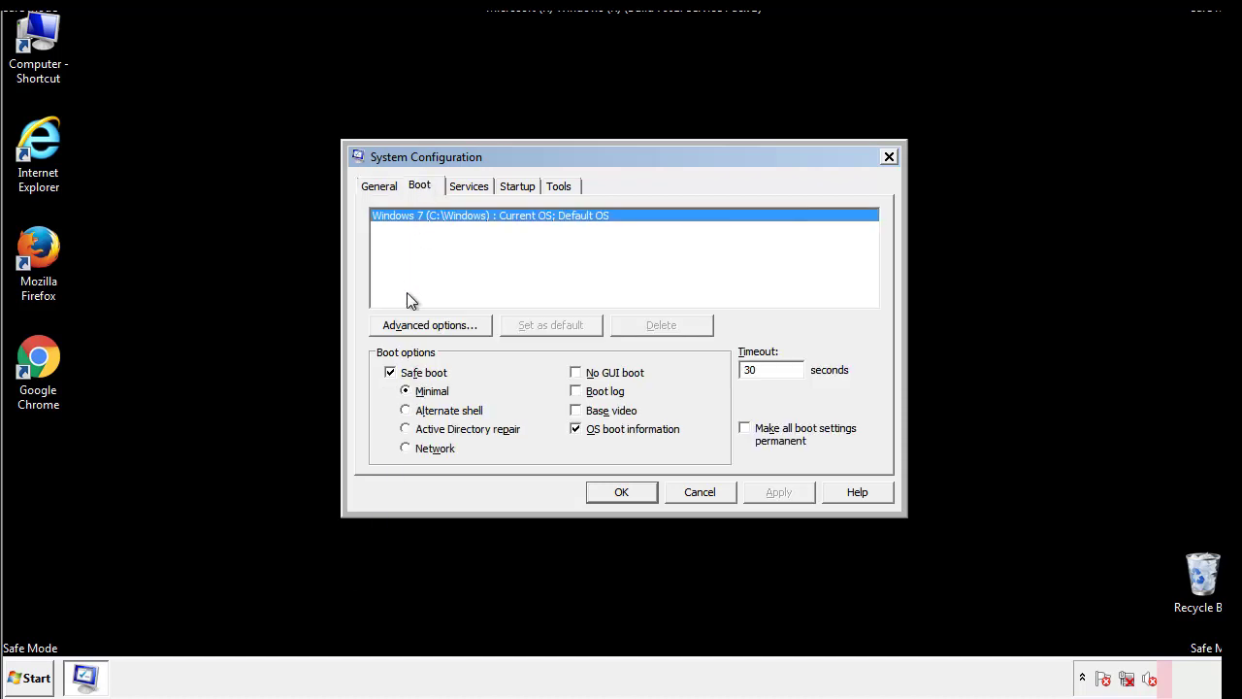
click(393, 374)
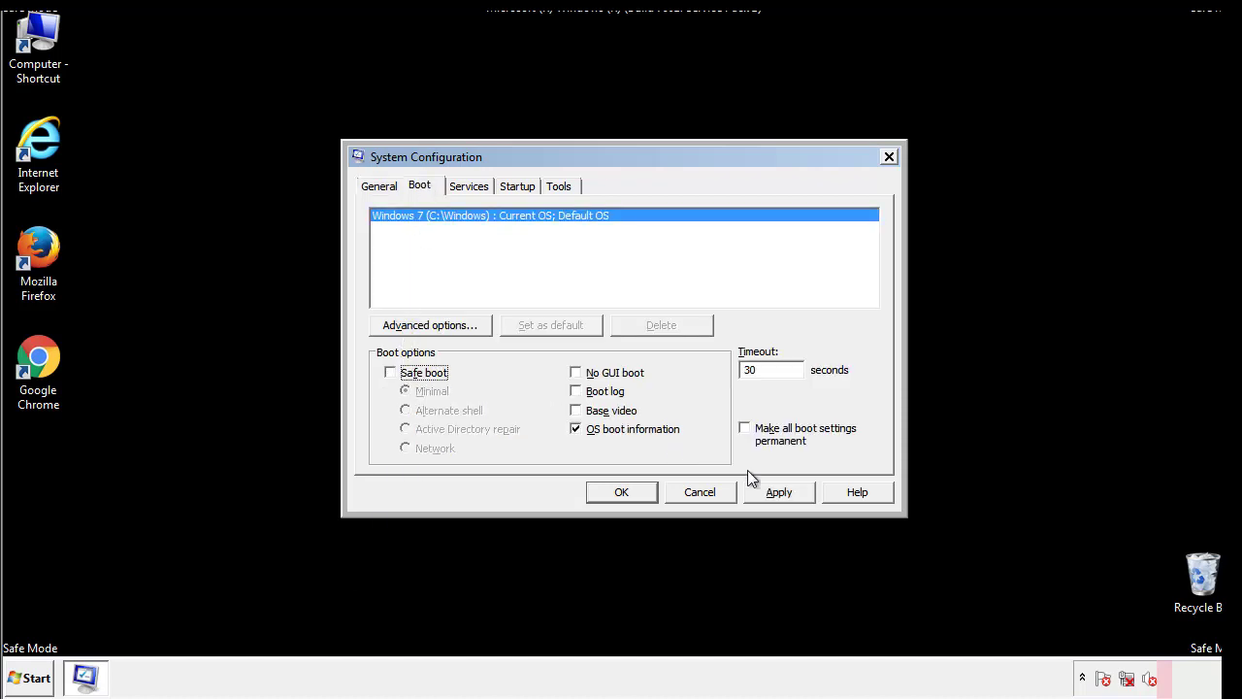
click(781, 491)
click(619, 492)
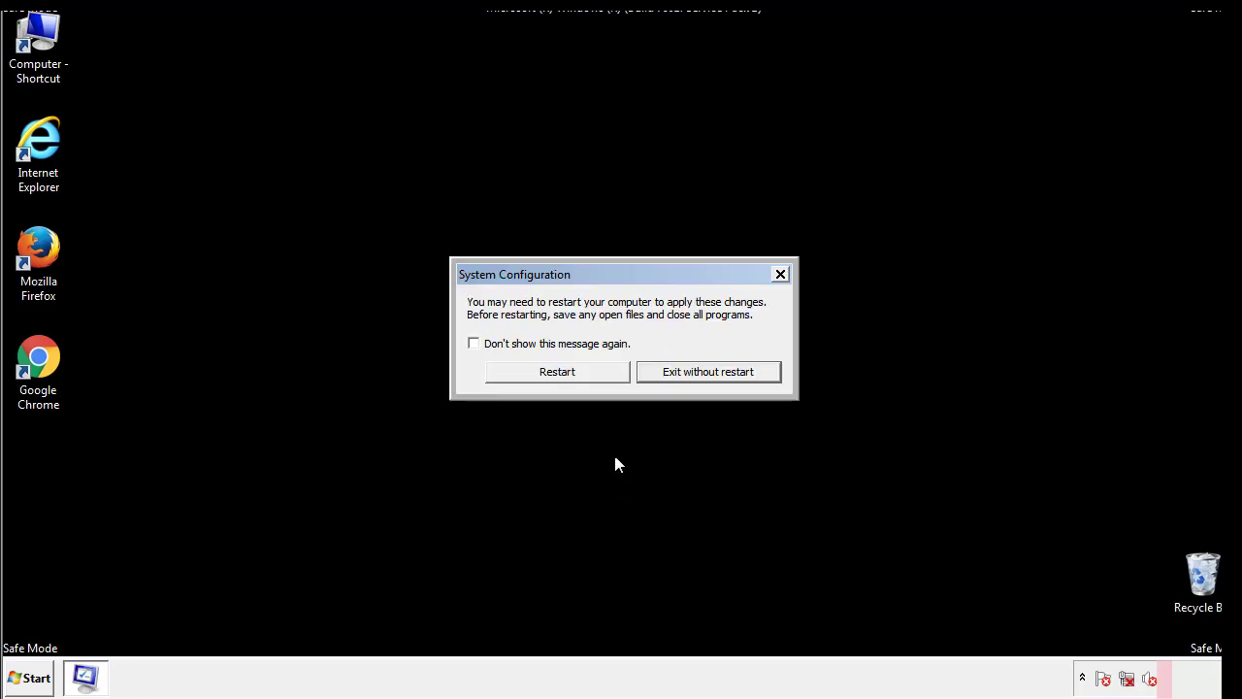
click(574, 379)
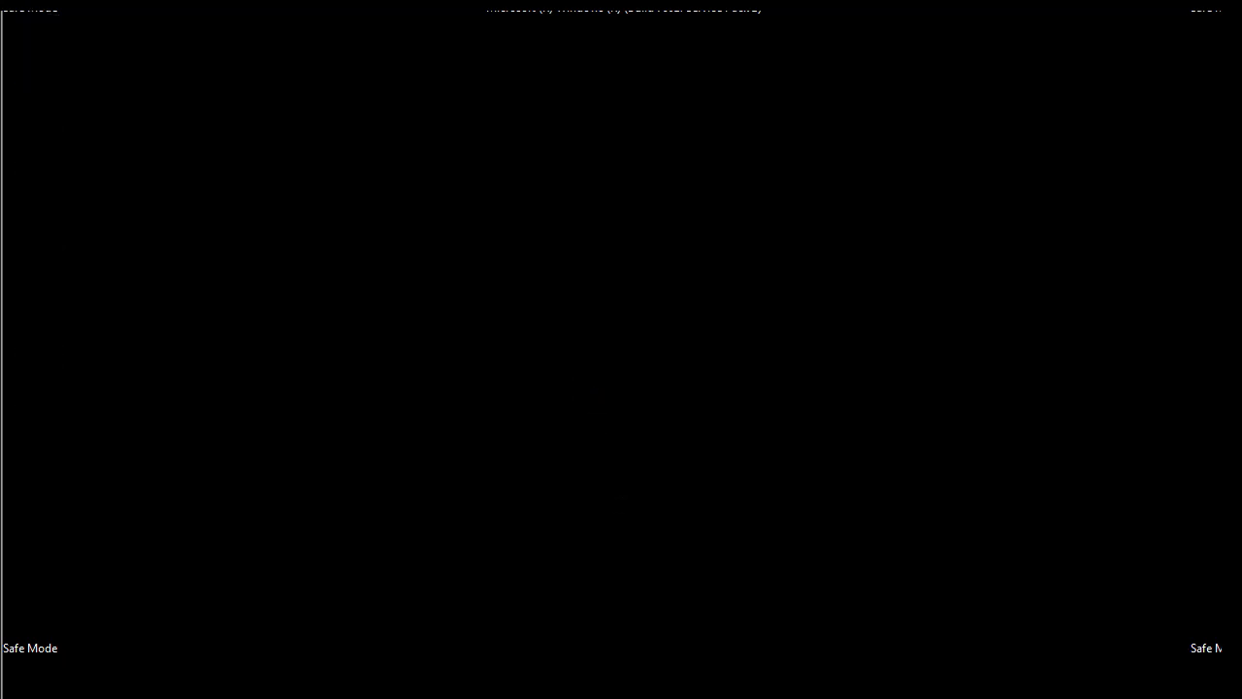